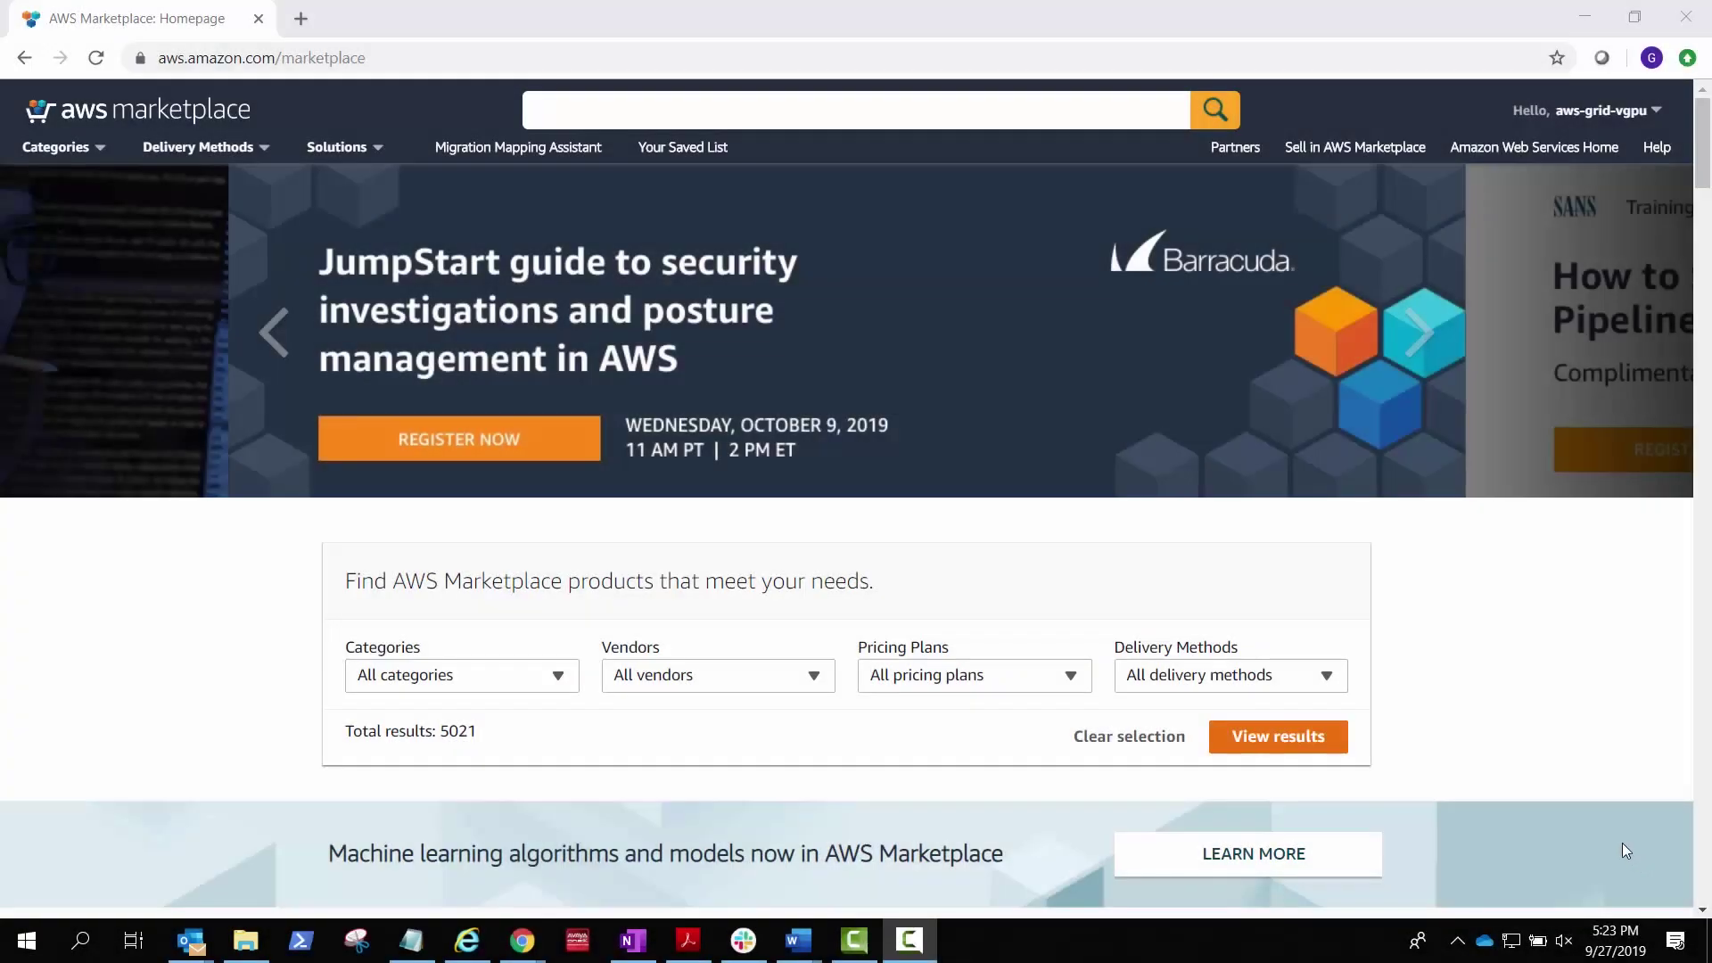
- Search the marketplace for "nvidia quadro virtual workstation" and open the NVIDIA Quadro Virtual Workstation - WinServer 2019 product
{"action": "left_click", "coordinate": [612, 123]}
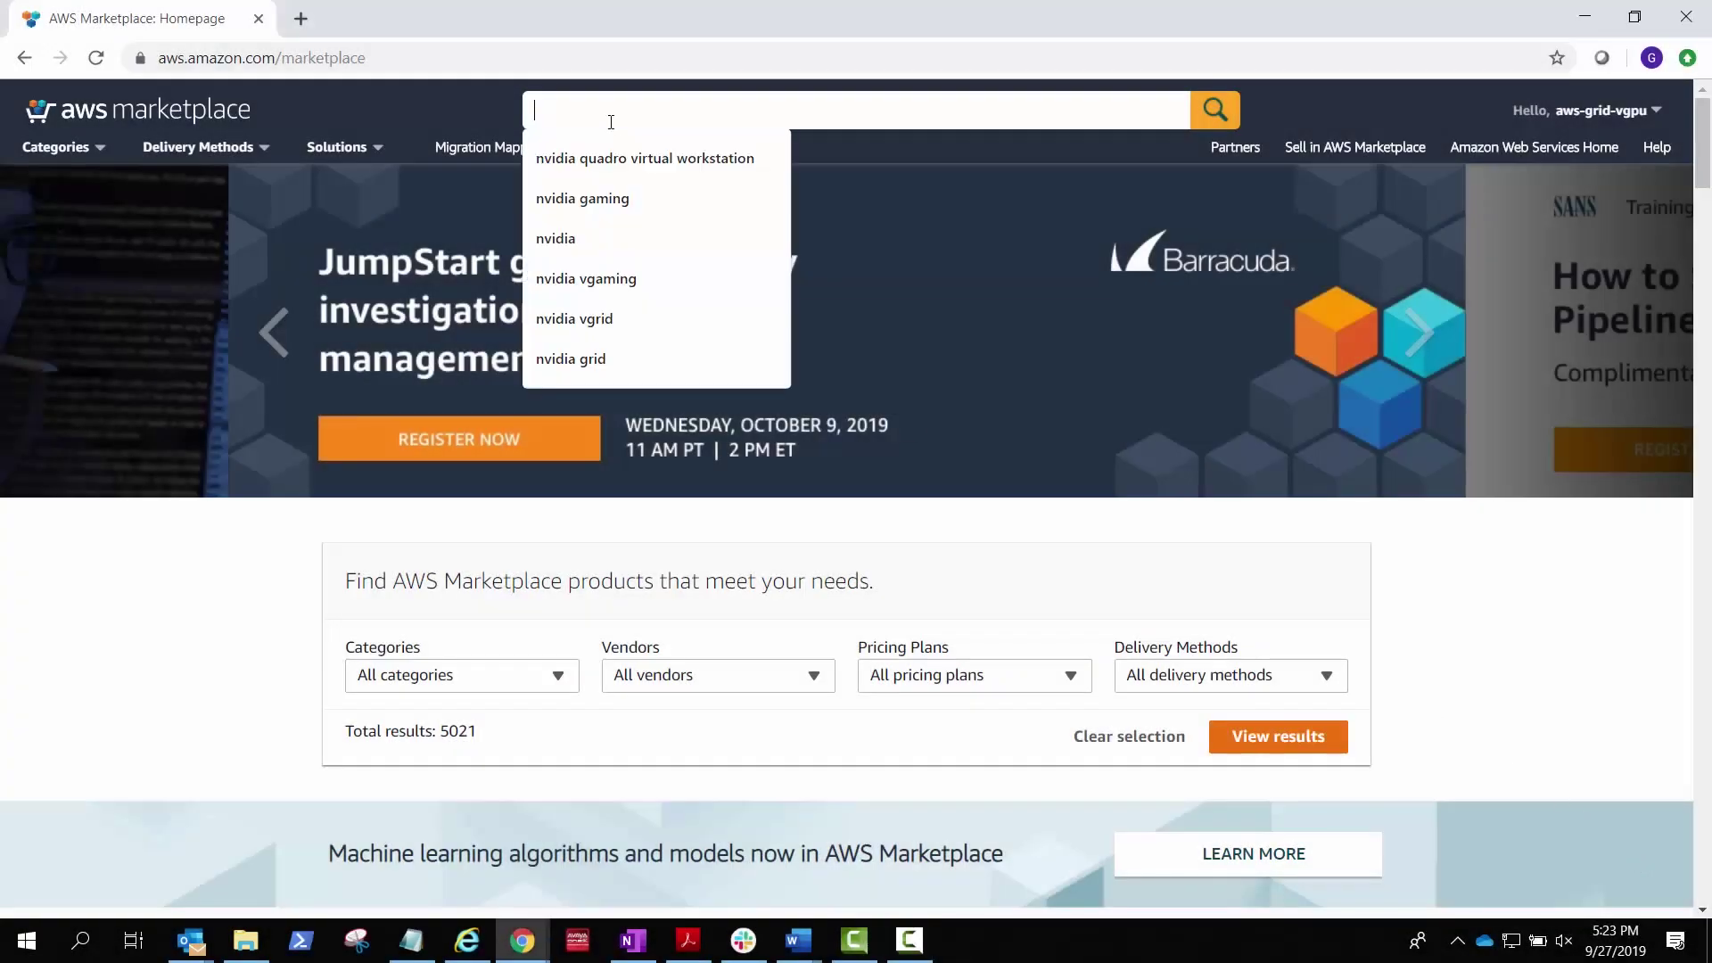
{"action": "left_click", "coordinate": [611, 157]}
{"action": "left_click", "coordinate": [1224, 121]}
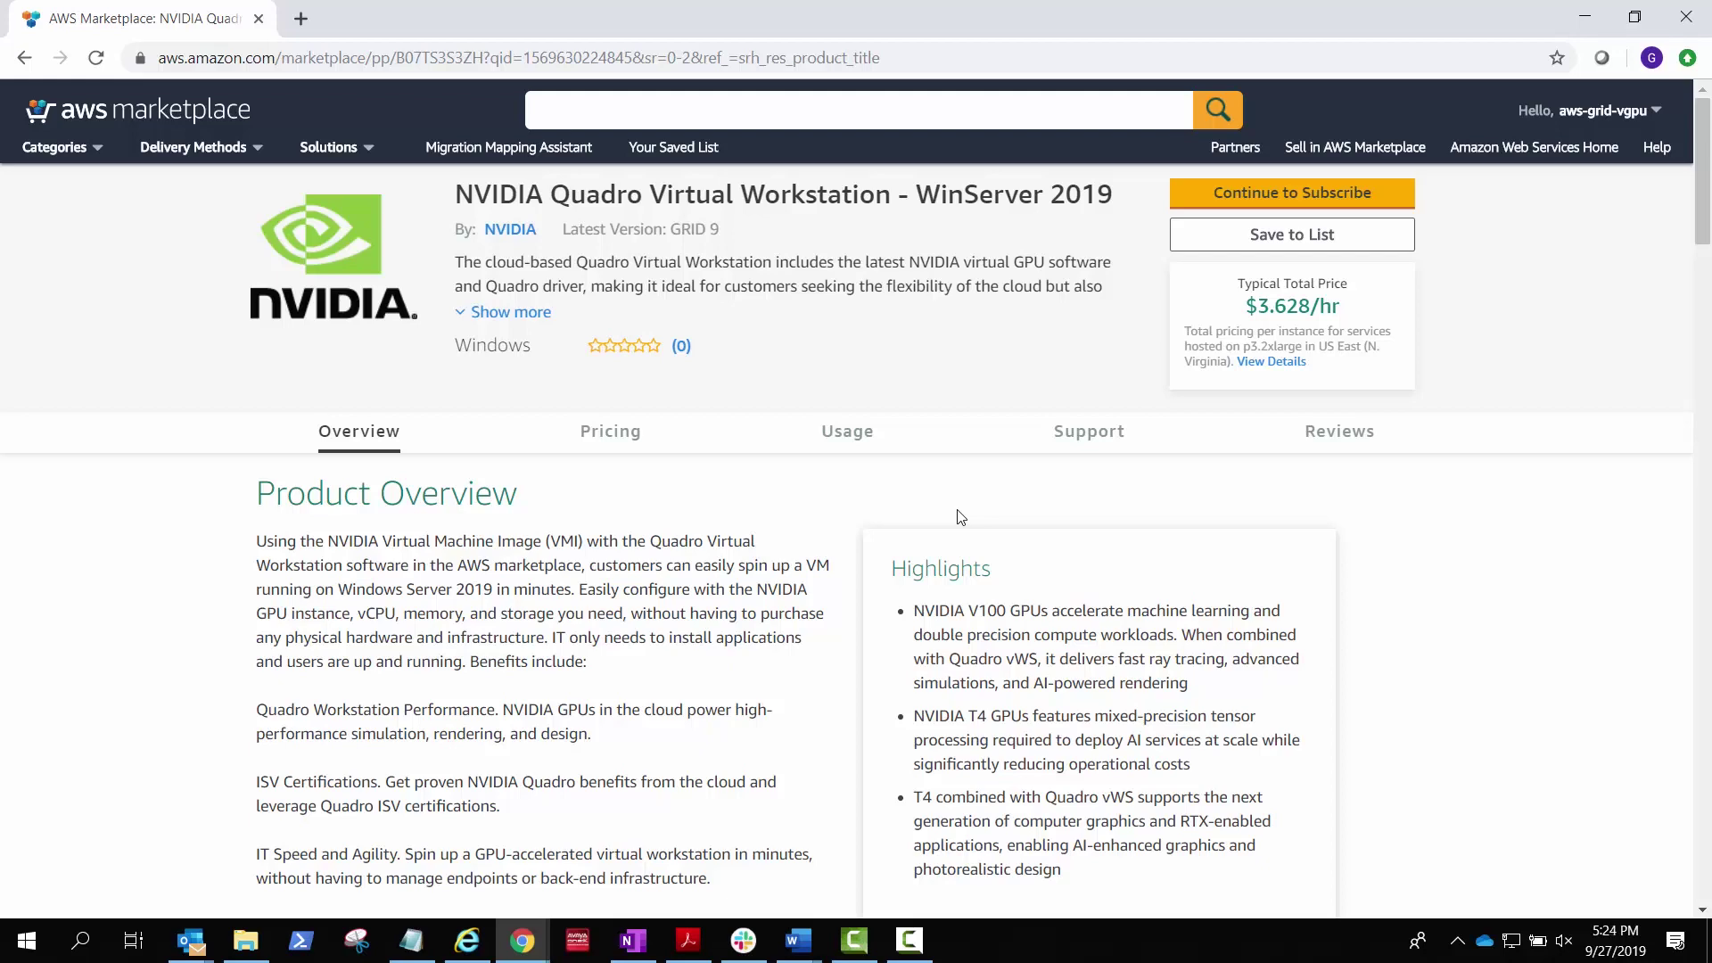
- Review the product's pricing by EC2 instance type, along with its usage and support information
{"action": "left_click", "coordinate": [606, 434]}
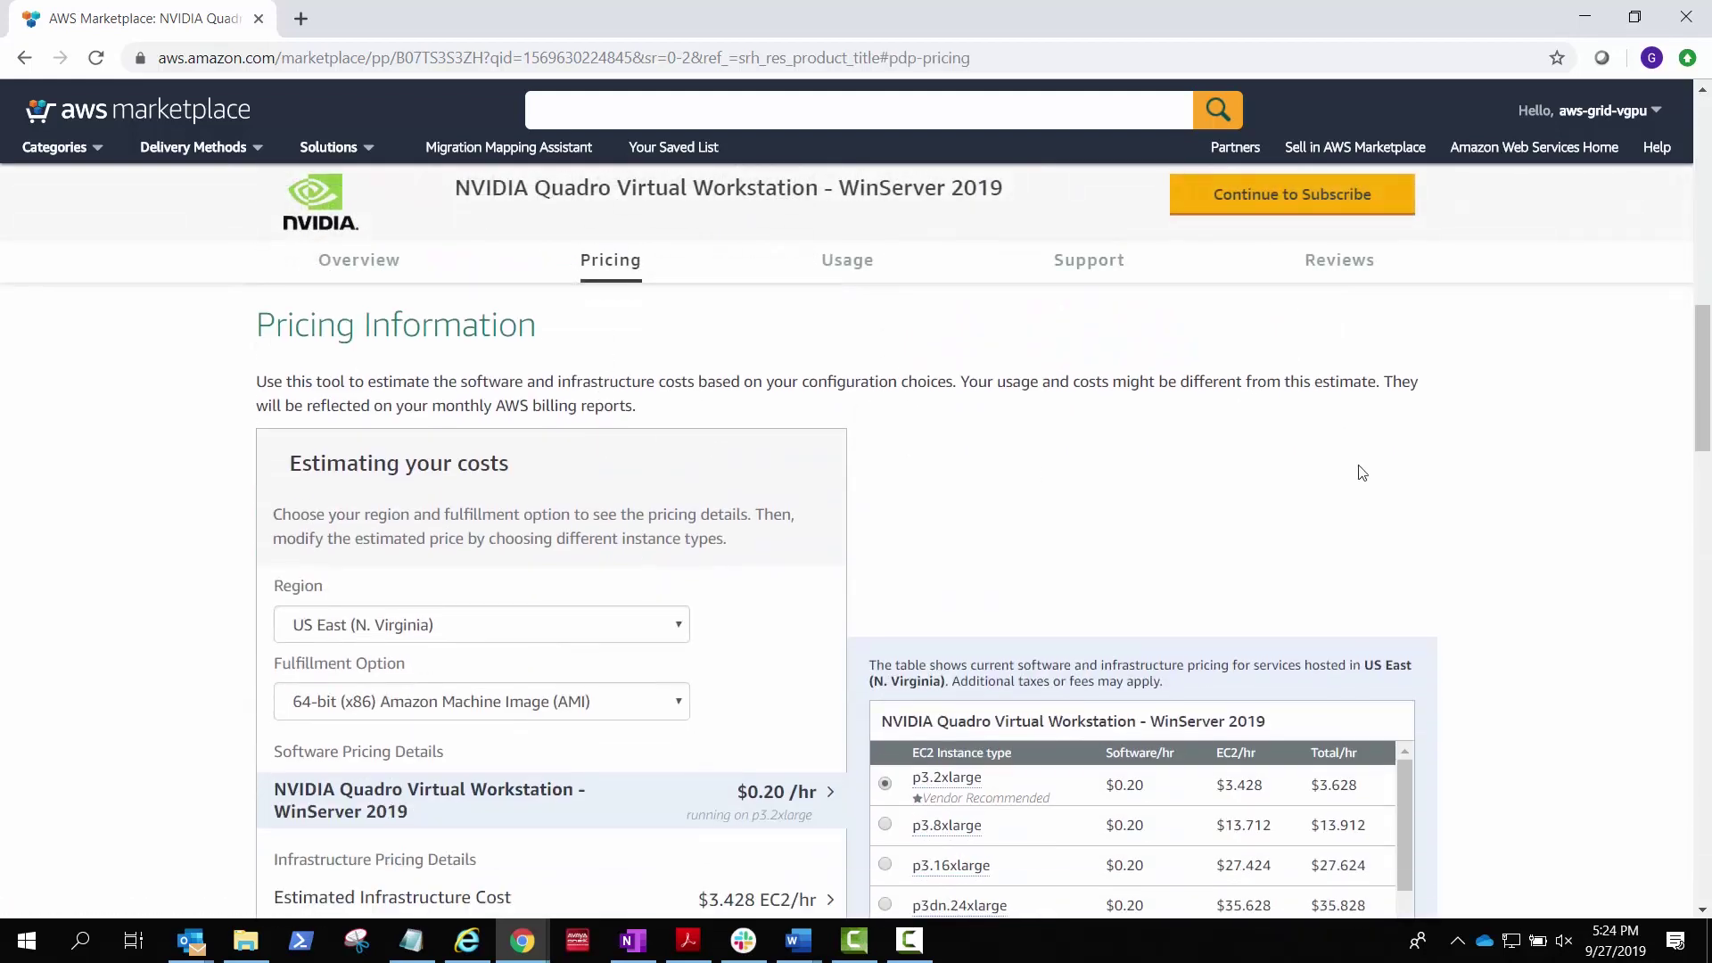
{"action": "left_click_drag", "start_coordinate": [1706, 392], "coordinate": [1706, 427]}
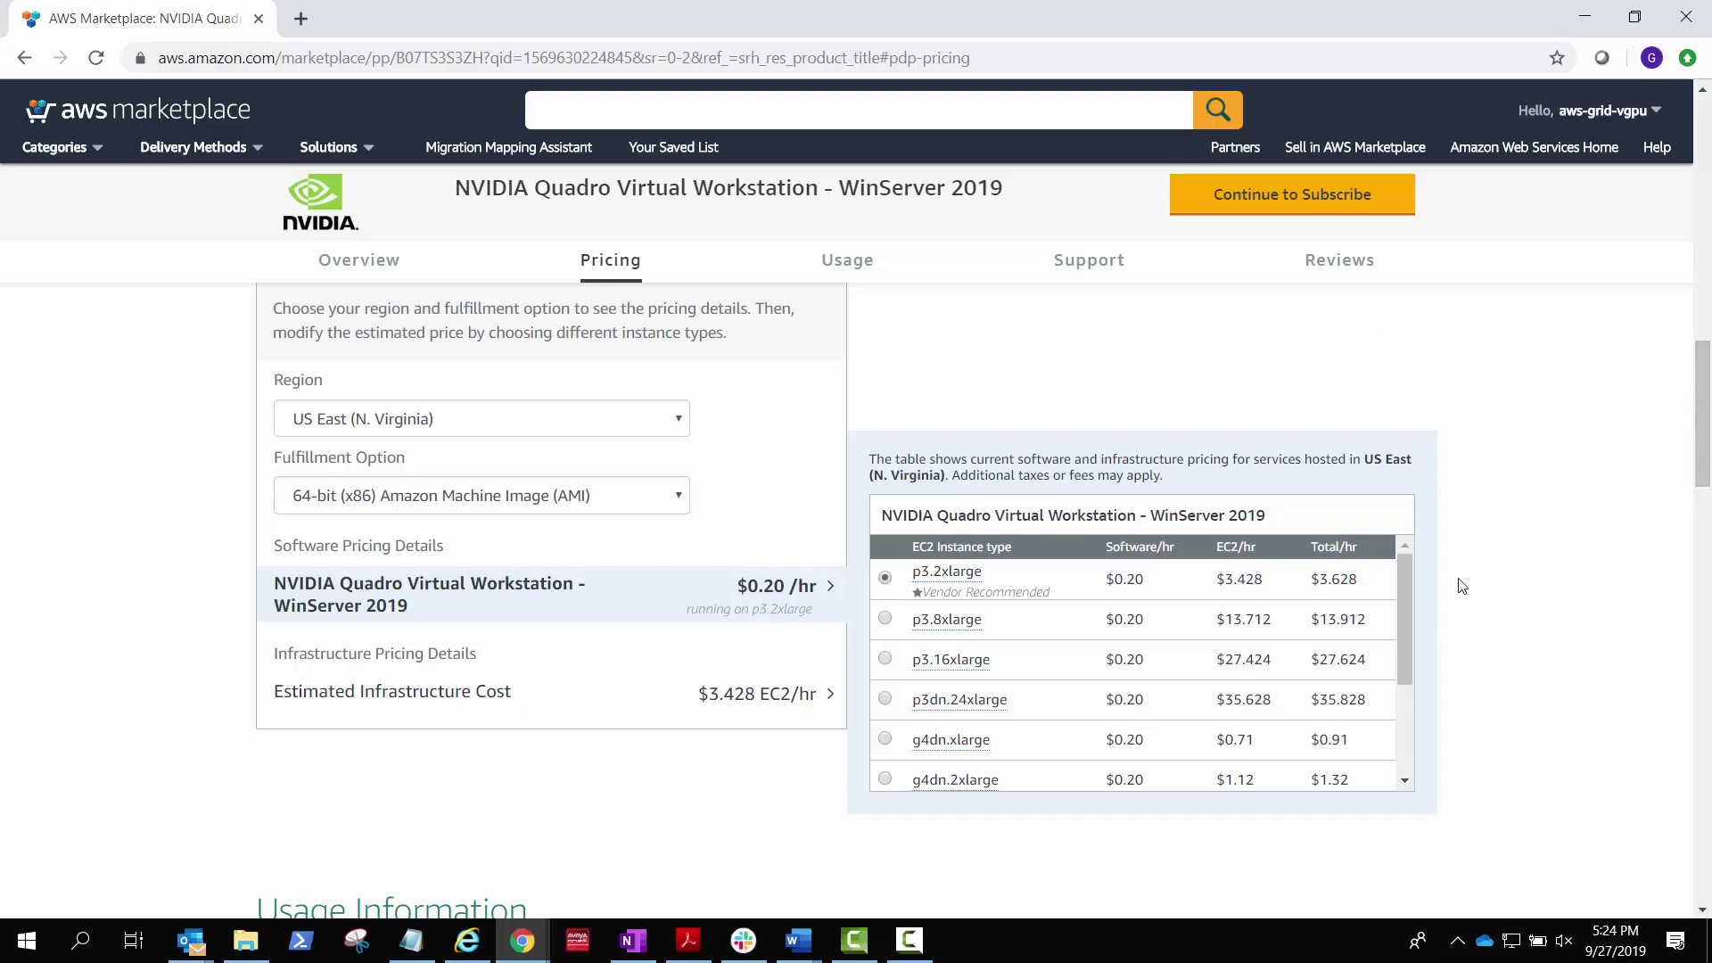
{"action": "left_click_drag", "start_coordinate": [1407, 597], "coordinate": [1411, 688]}
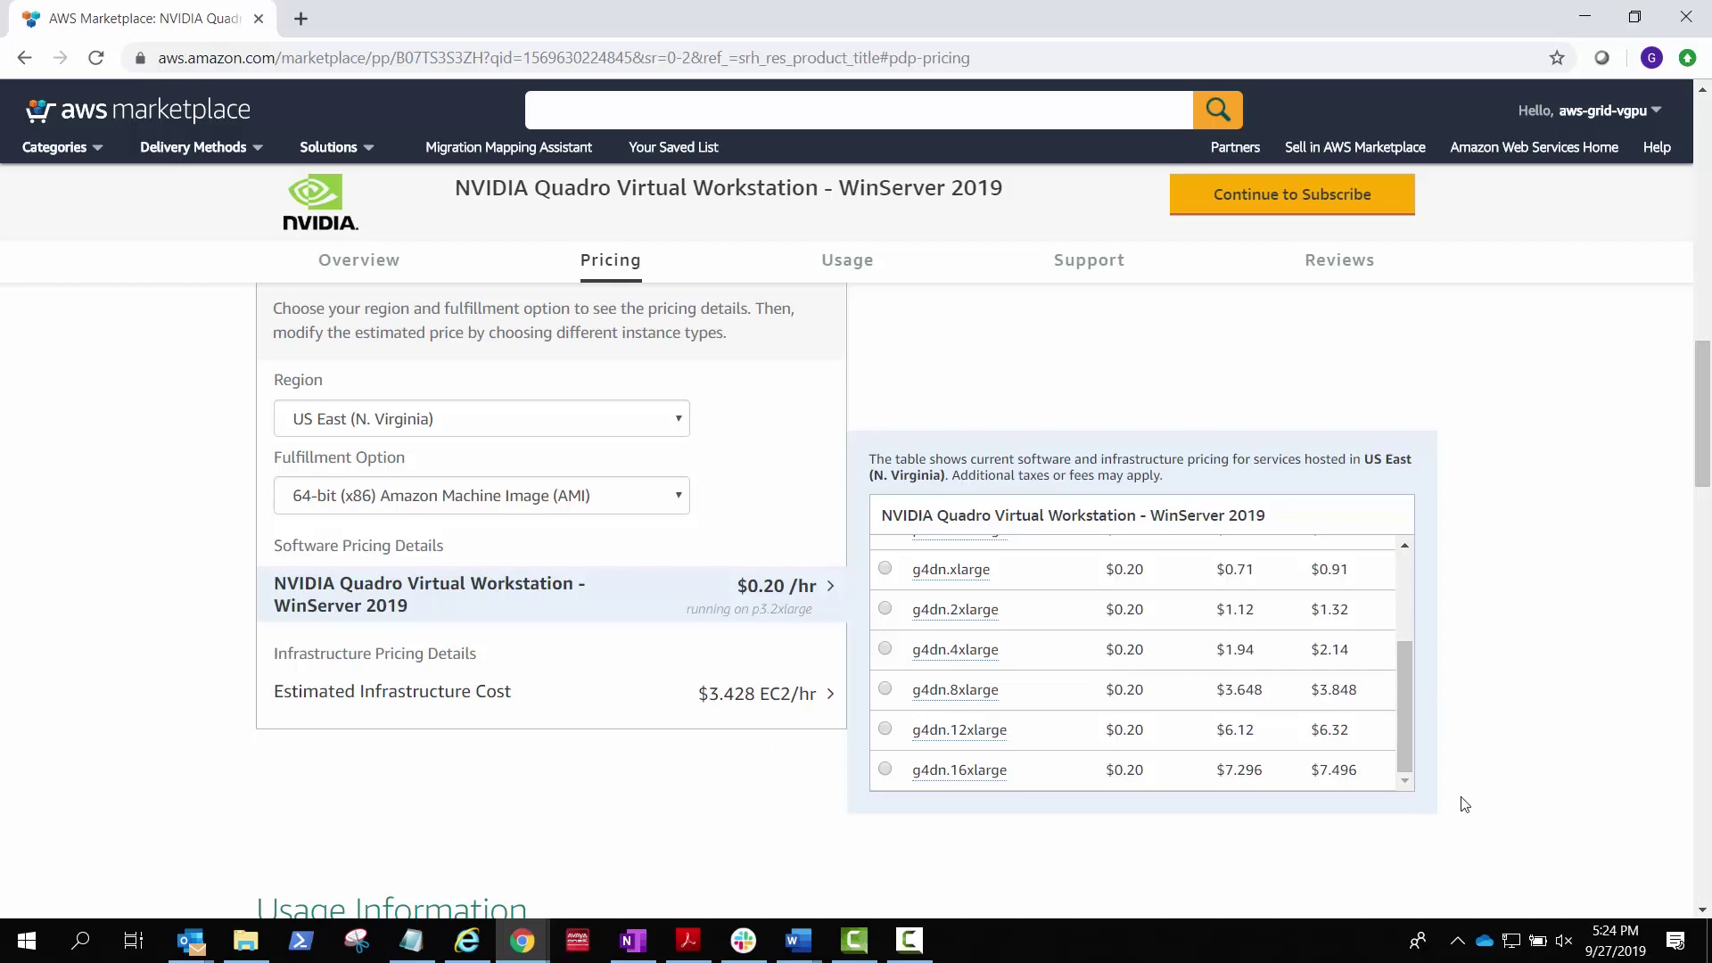
{"action": "left_click_drag", "start_coordinate": [1704, 452], "coordinate": [1703, 549]}
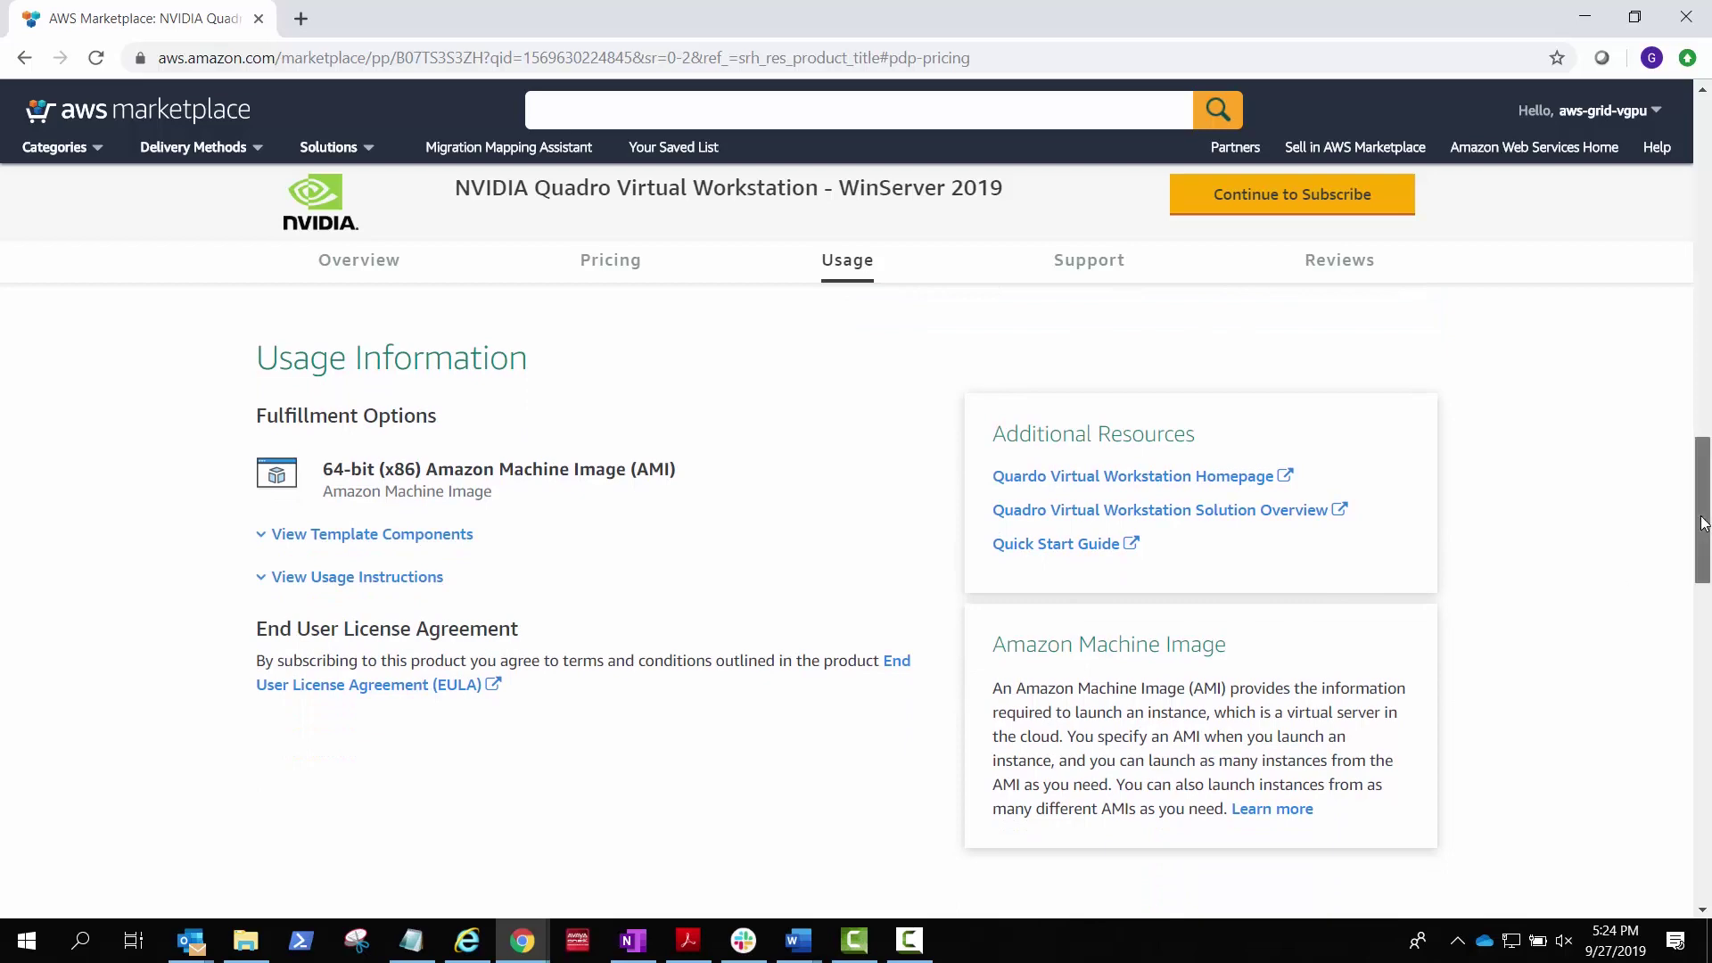
{"action": "scroll", "coordinate": [1388, 546], "scroll_direction": "down", "scroll_amount": 6}
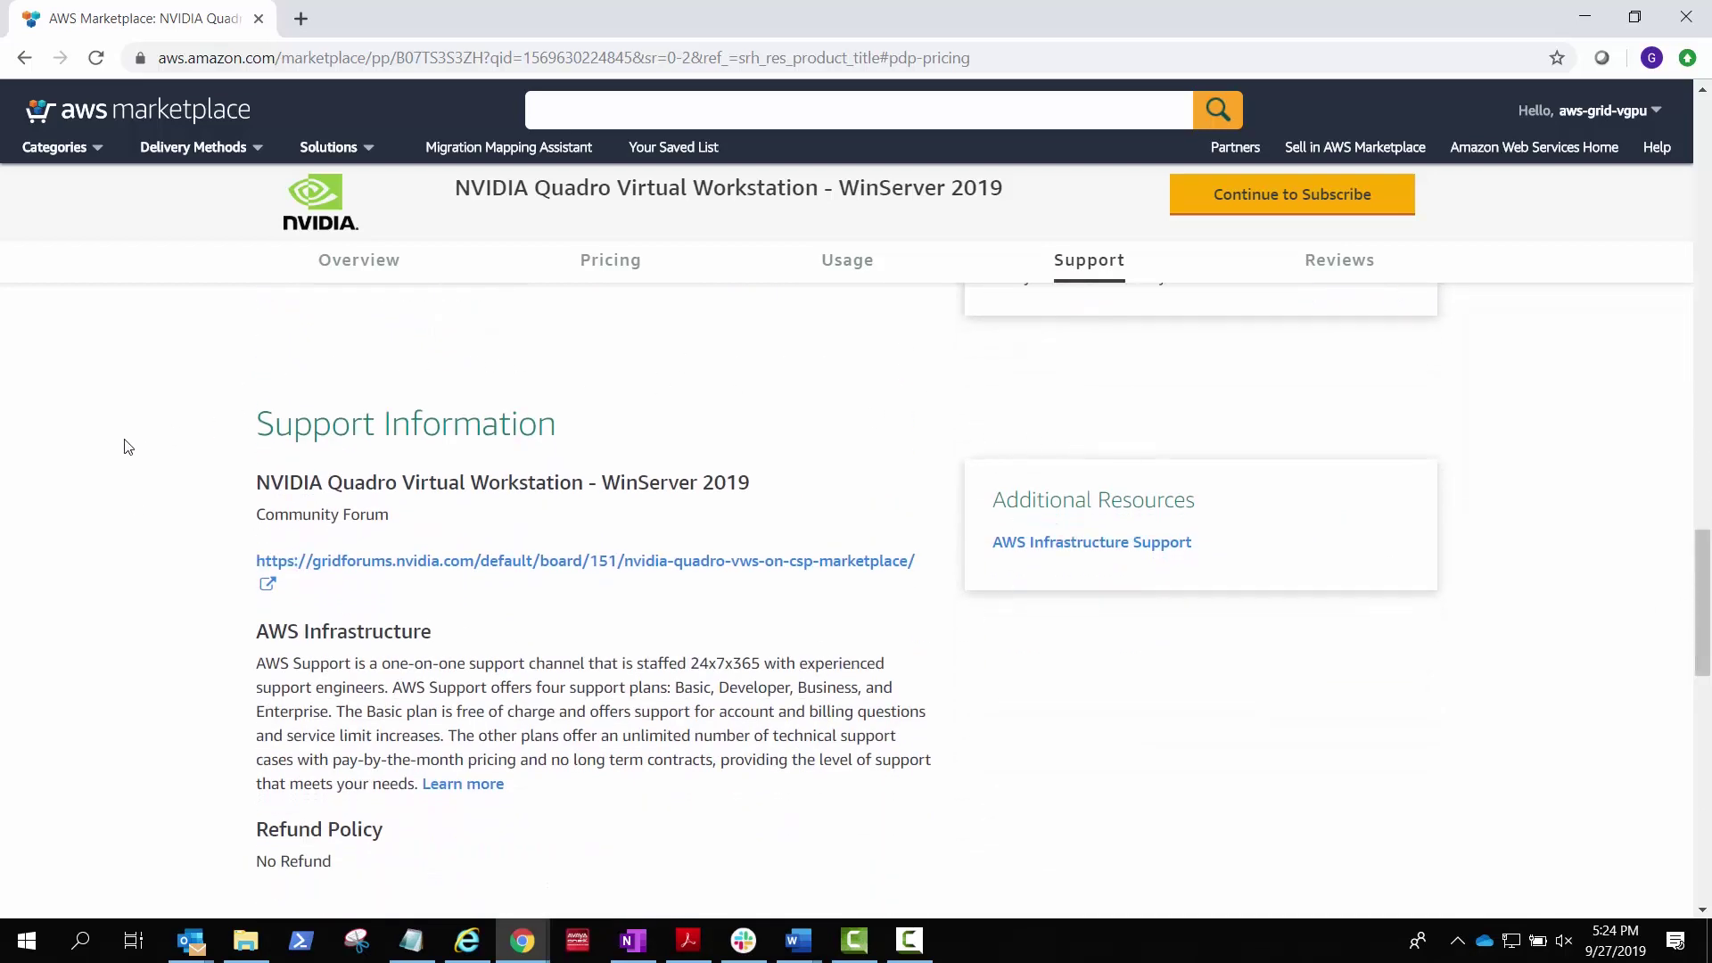
- Proceed through subscription and configuration to the launch stage, keeping the 64-bit AMI, GRID 9 and US East (N. Virginia) options
{"action": "left_click", "coordinate": [1284, 213]}
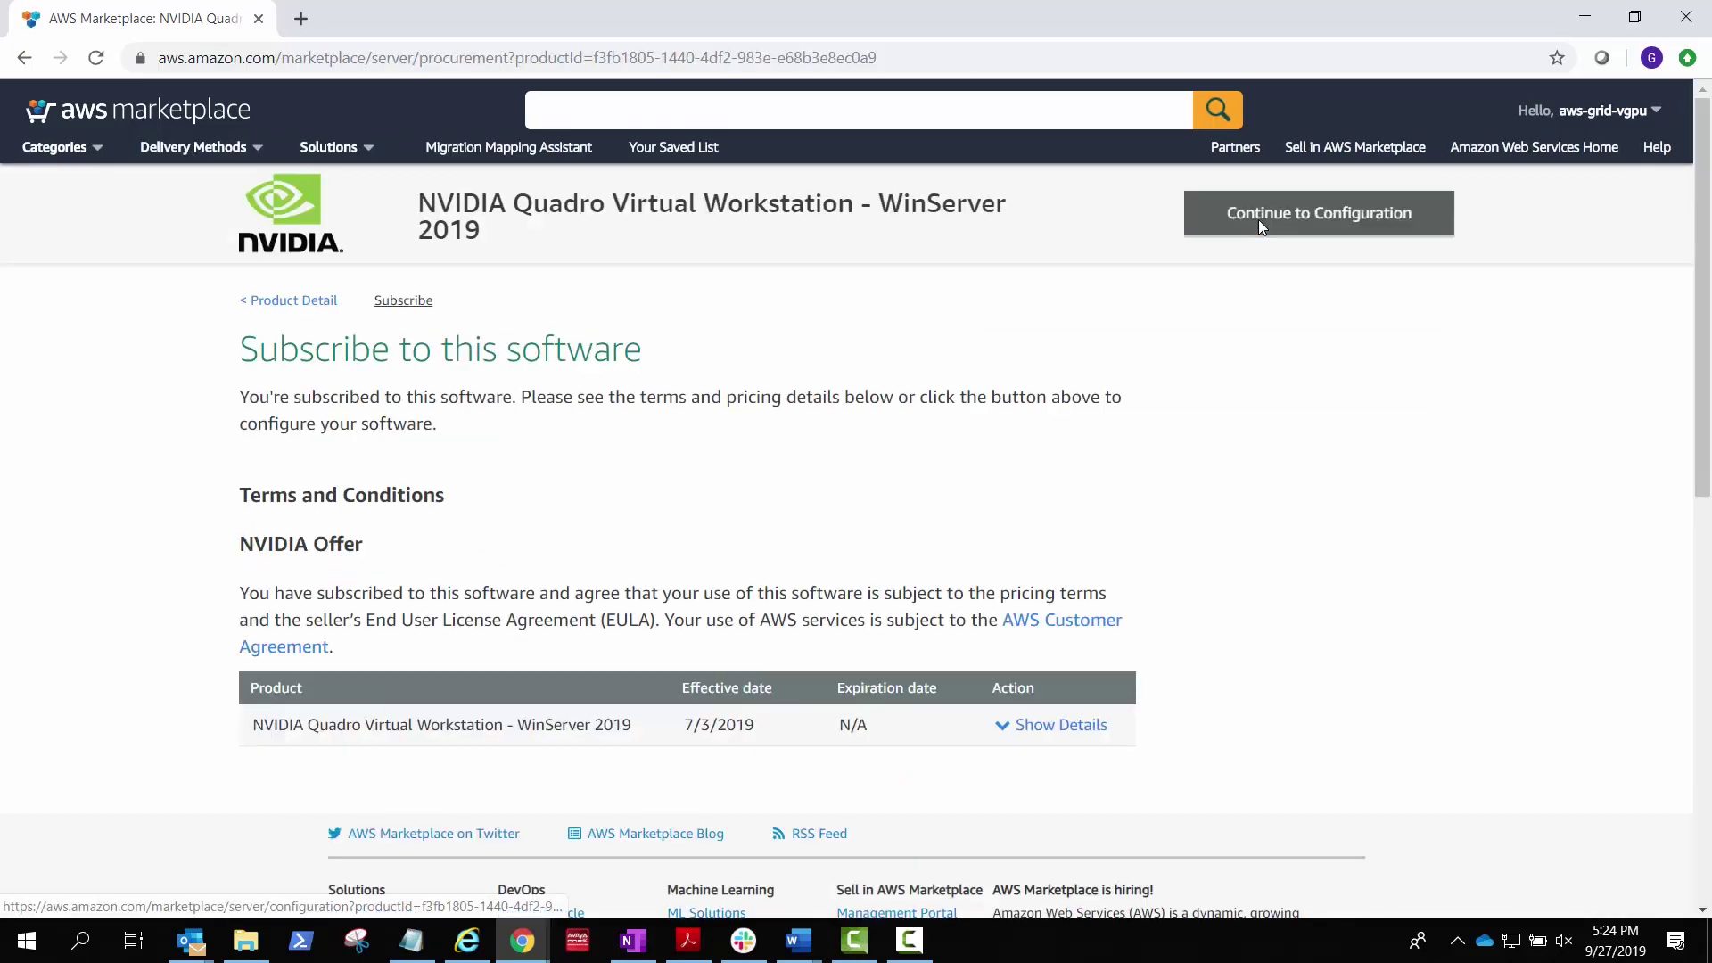
{"action": "left_click", "coordinate": [1303, 218]}
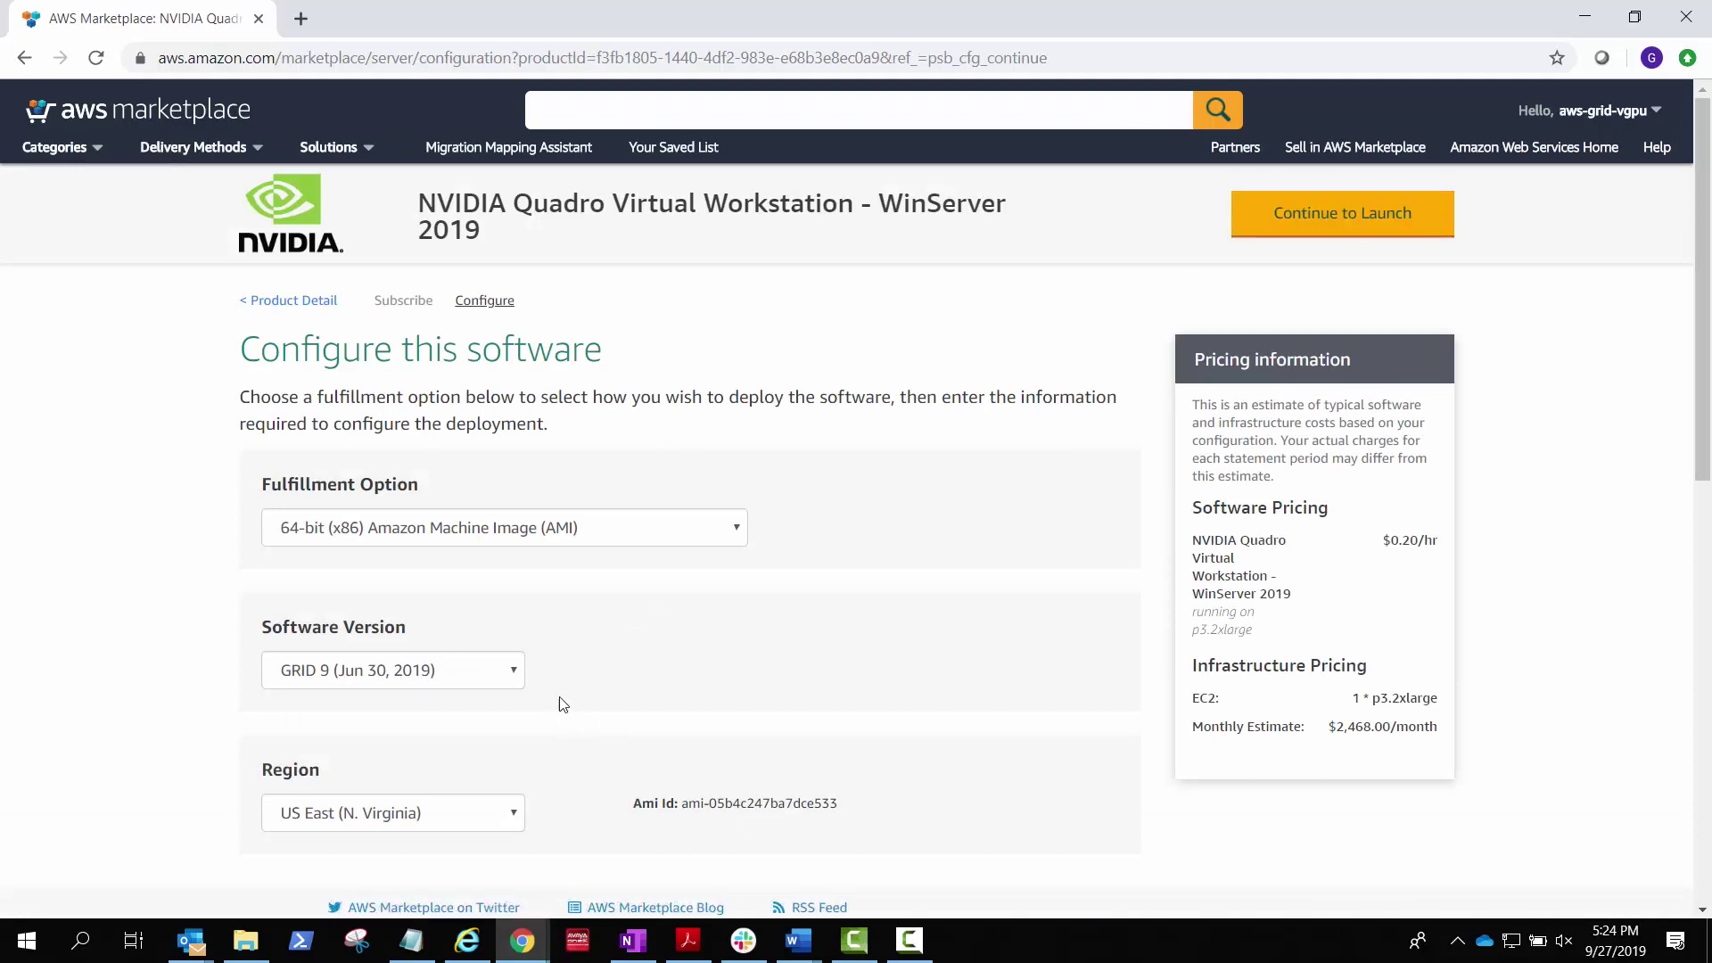
{"action": "left_click", "coordinate": [1343, 232]}
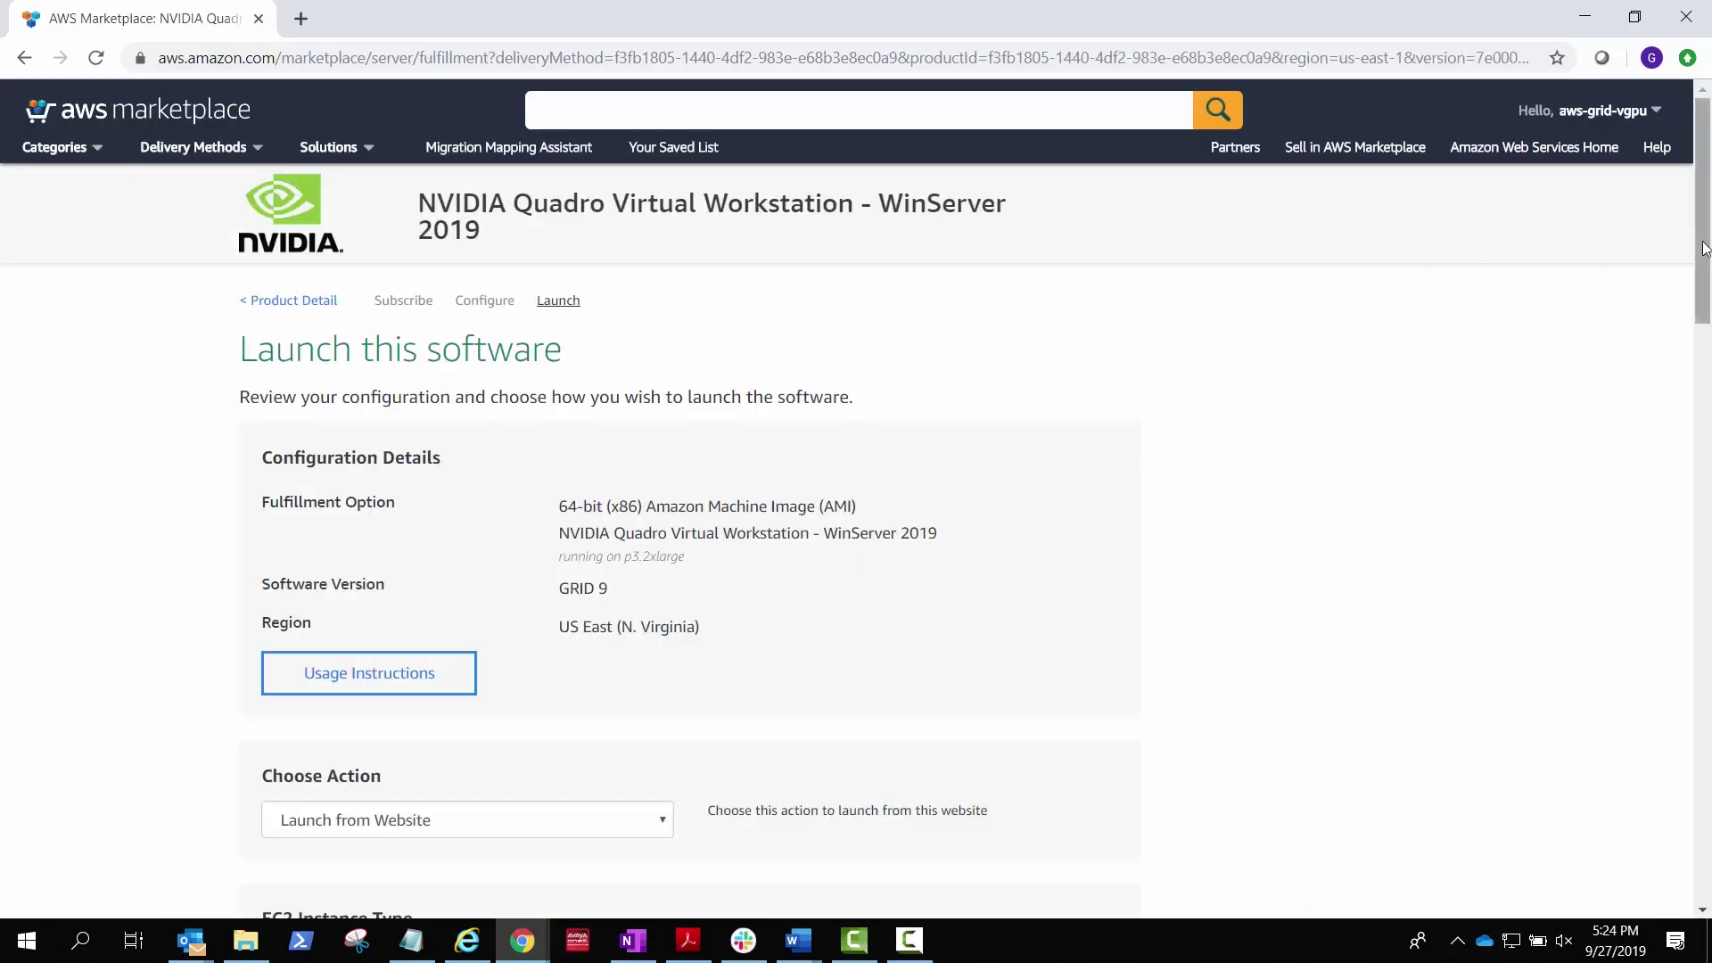
- Set the EC2 instance type to g4dn.4xlarge and launch the software with the AWS-Demo-Test key pair
{"action": "left_click_drag", "start_coordinate": [1704, 254], "coordinate": [1704, 388]}
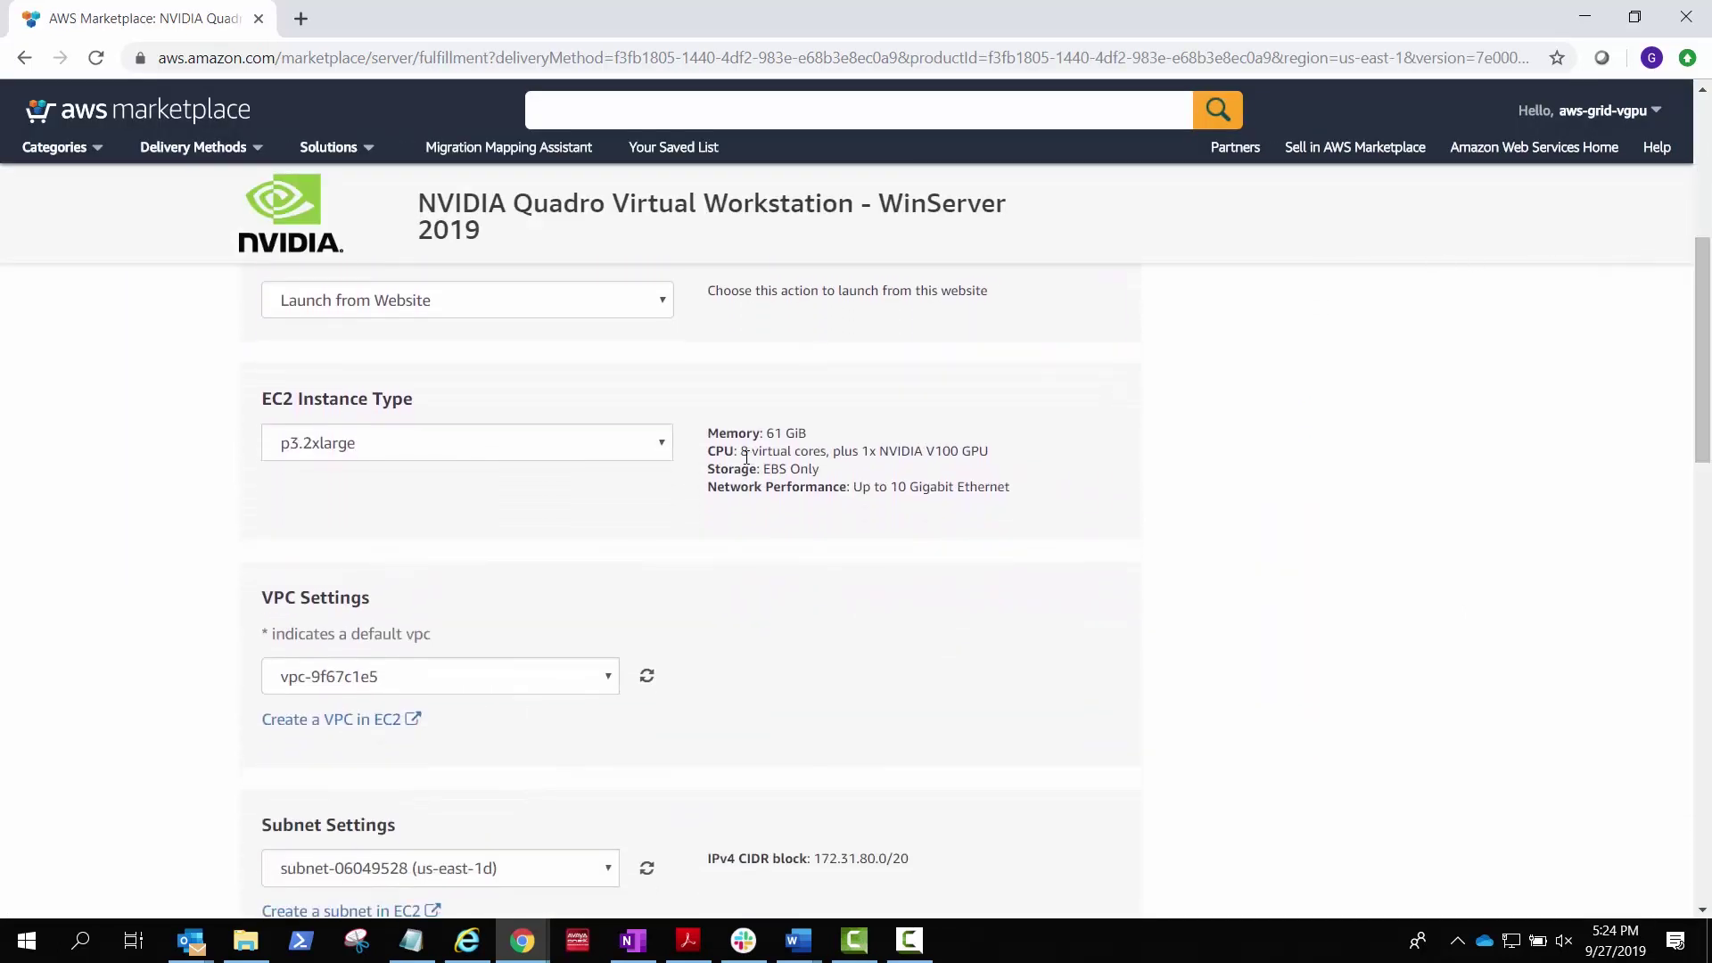
{"action": "left_click", "coordinate": [663, 450]}
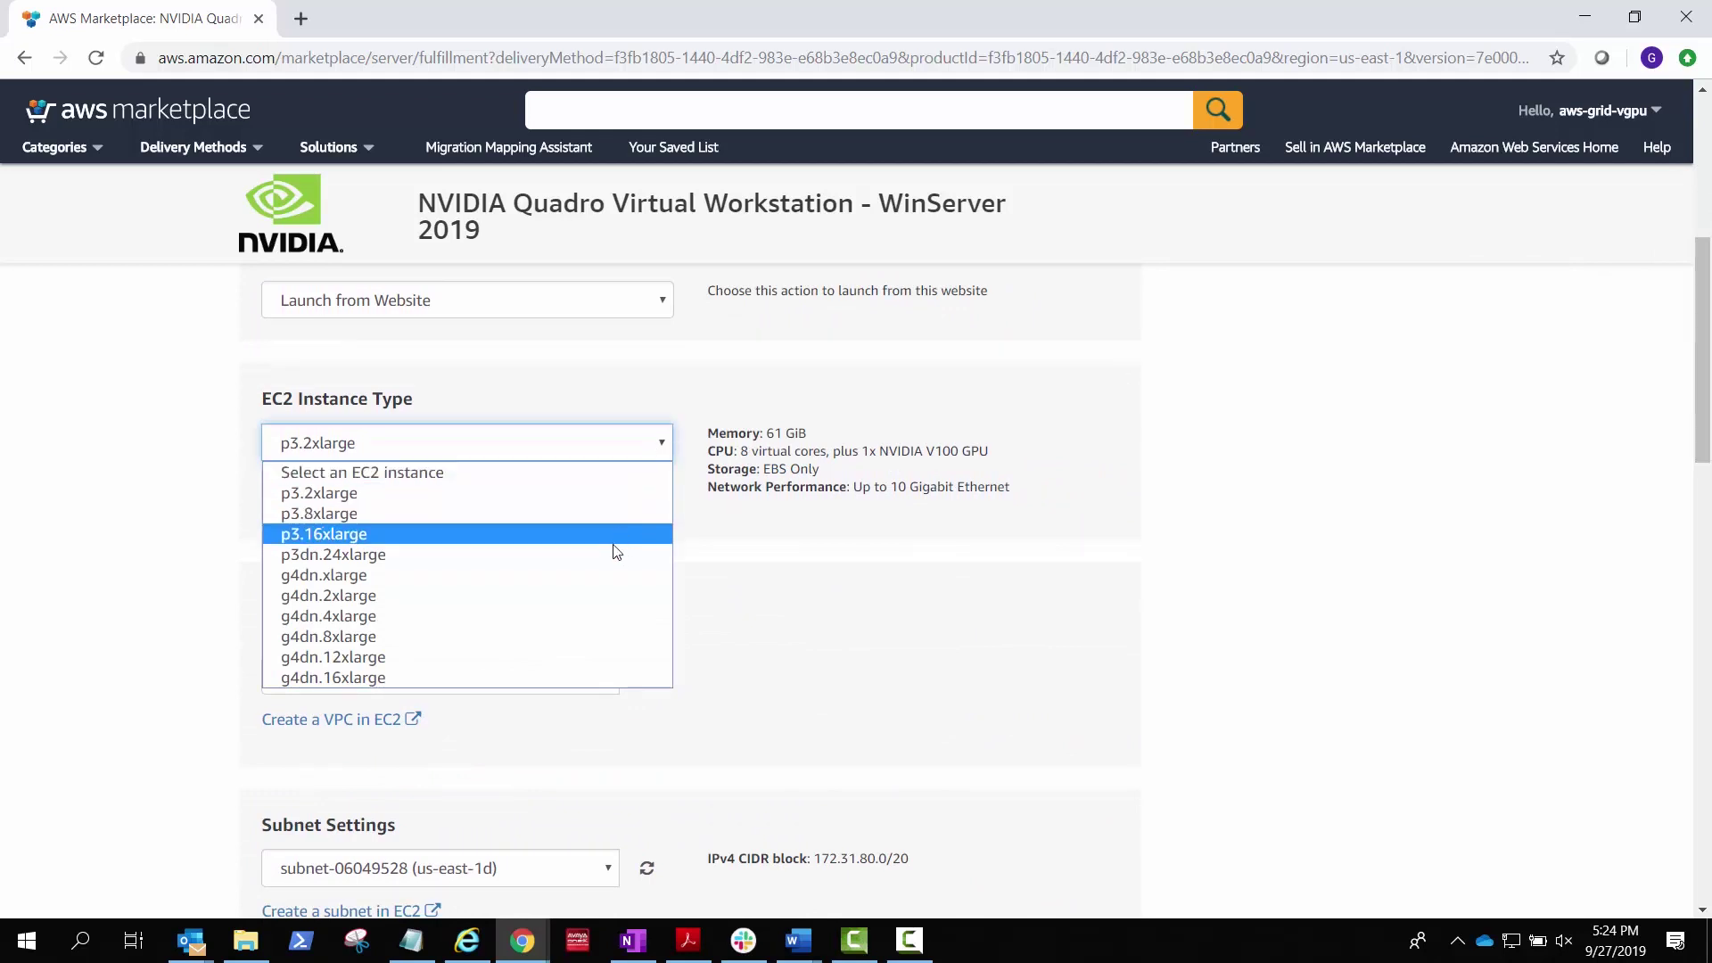
{"action": "left_click", "coordinate": [601, 615]}
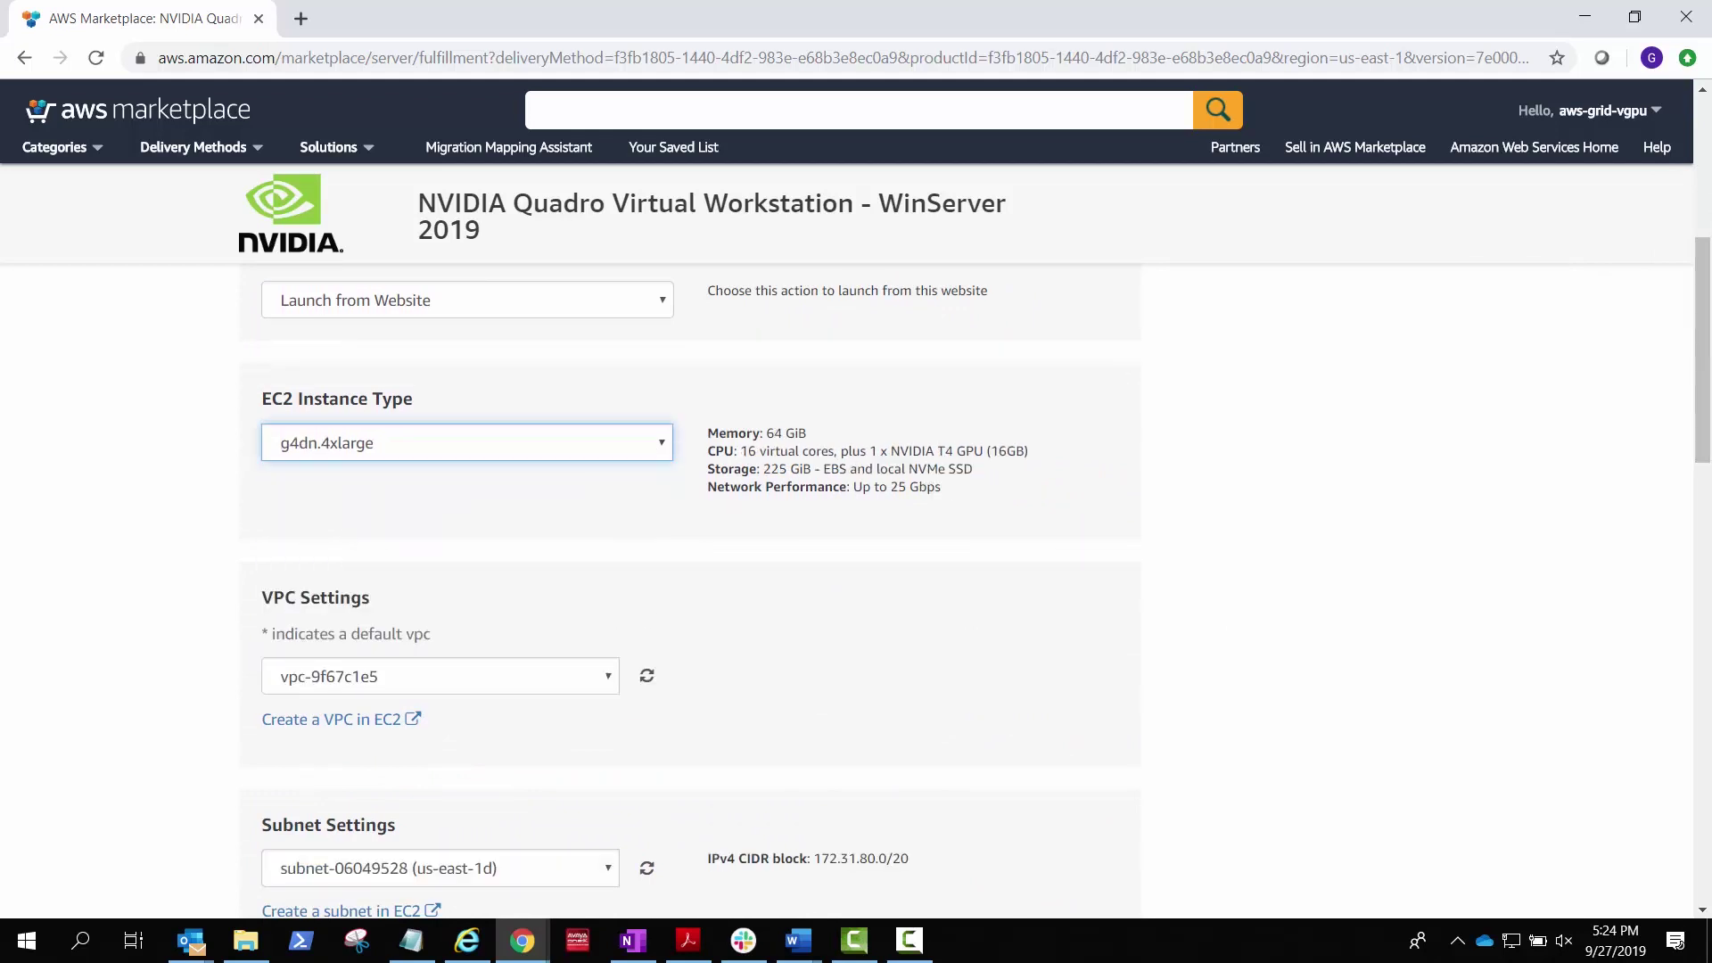
{"action": "left_click_drag", "start_coordinate": [1707, 472], "coordinate": [1707, 702]}
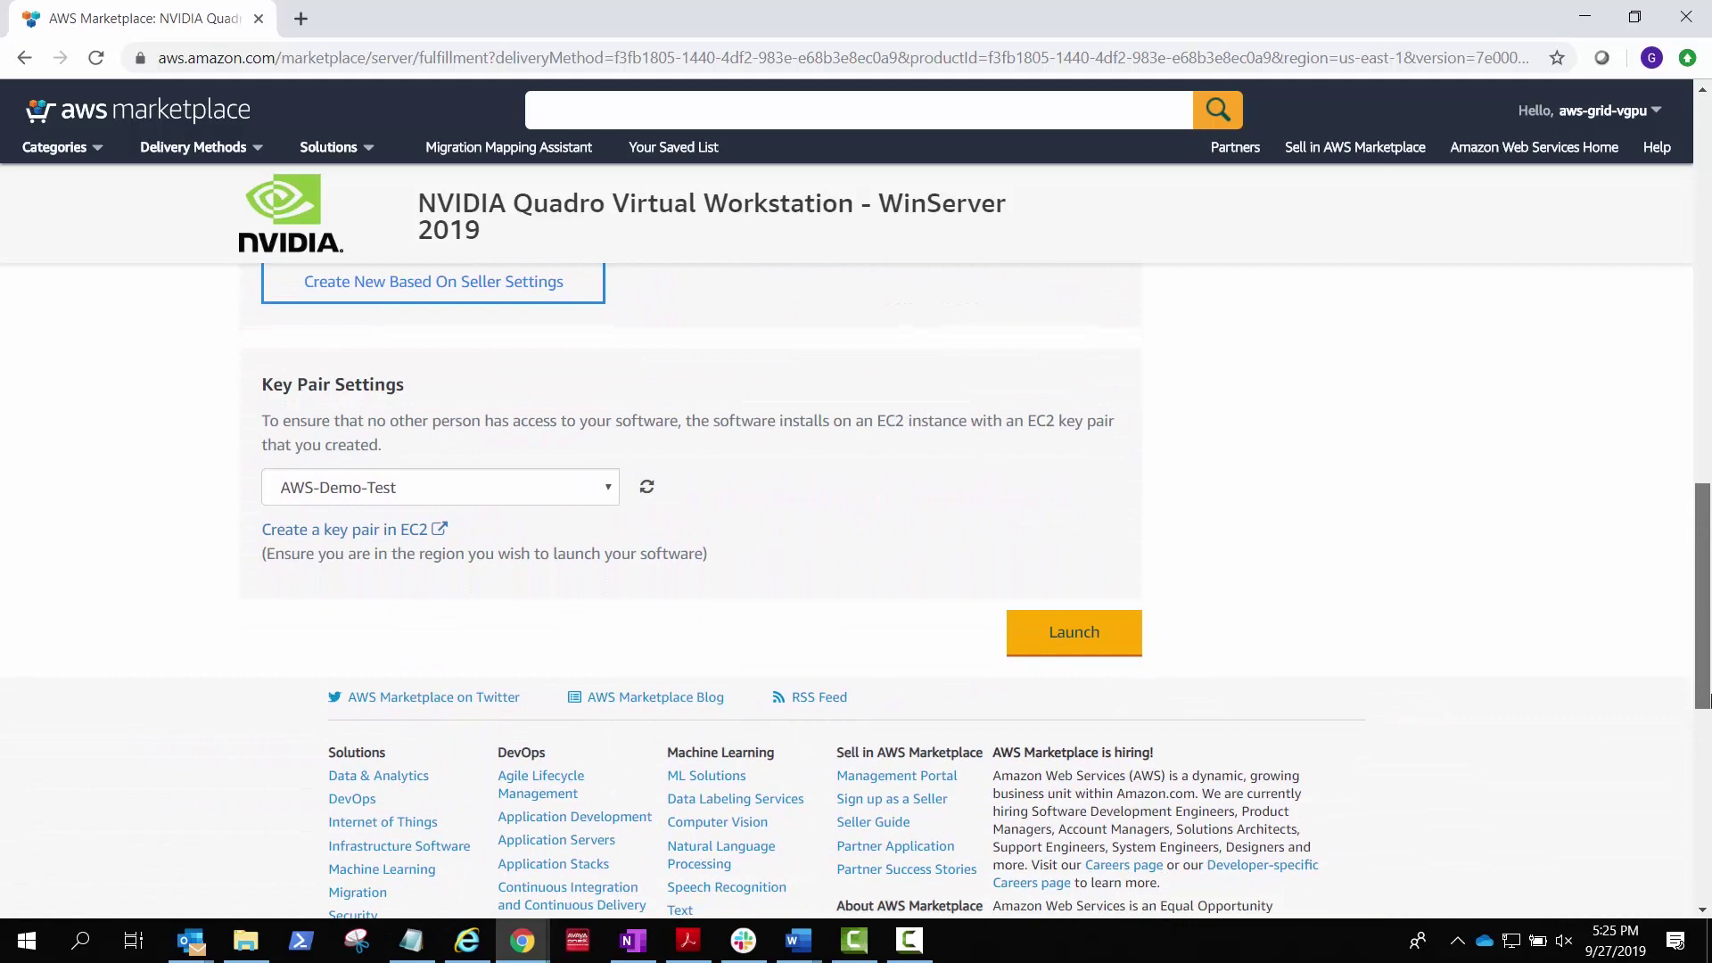
{"action": "left_click_drag", "start_coordinate": [1707, 702], "coordinate": [1707, 706]}
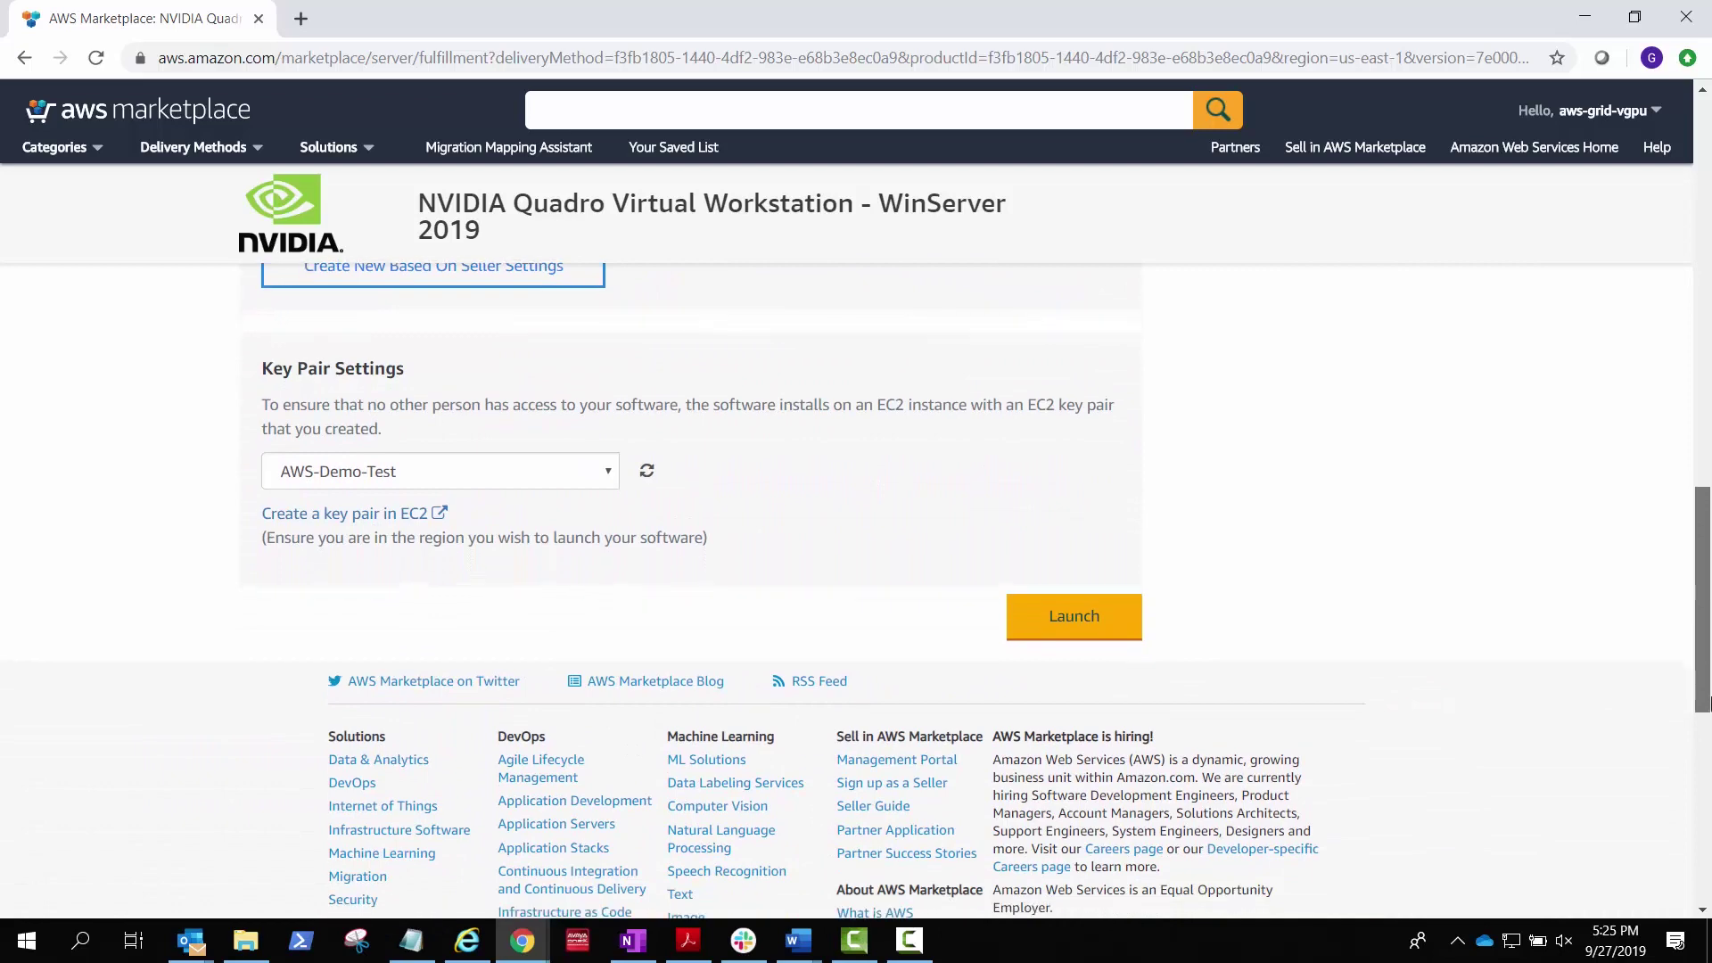
{"action": "left_click", "coordinate": [1109, 629]}
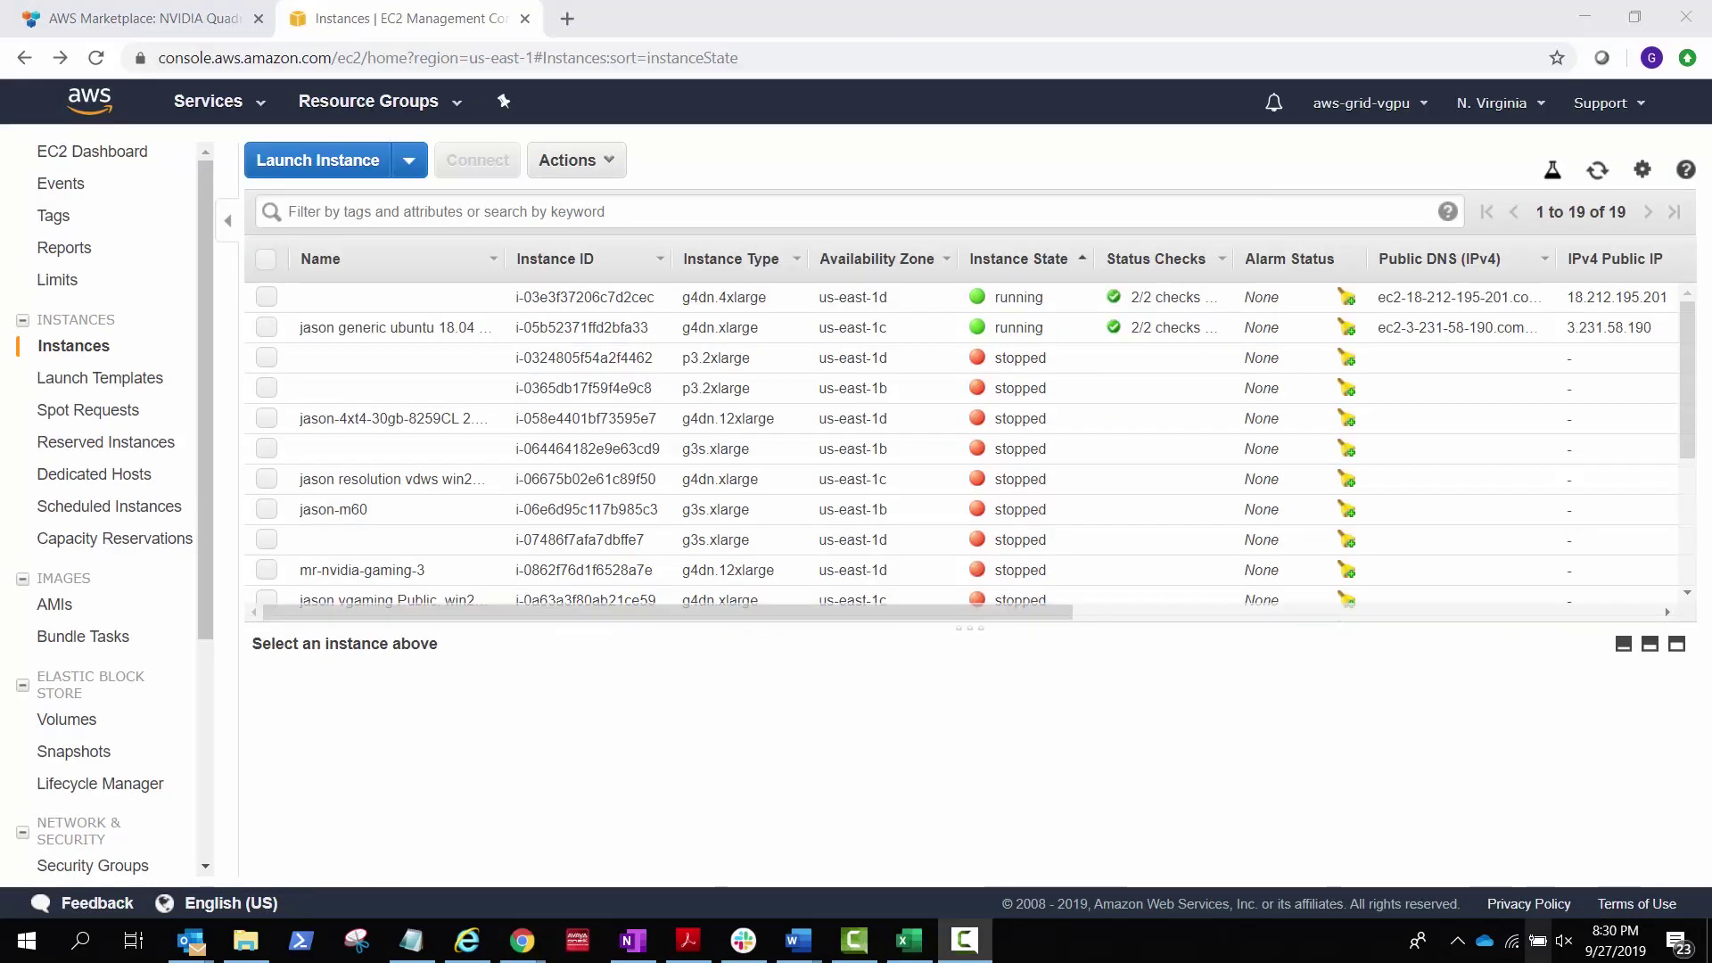
- Select the running g4dn.4xlarge instance and download its remote desktop file from the connection options
{"action": "left_click", "coordinate": [267, 297]}
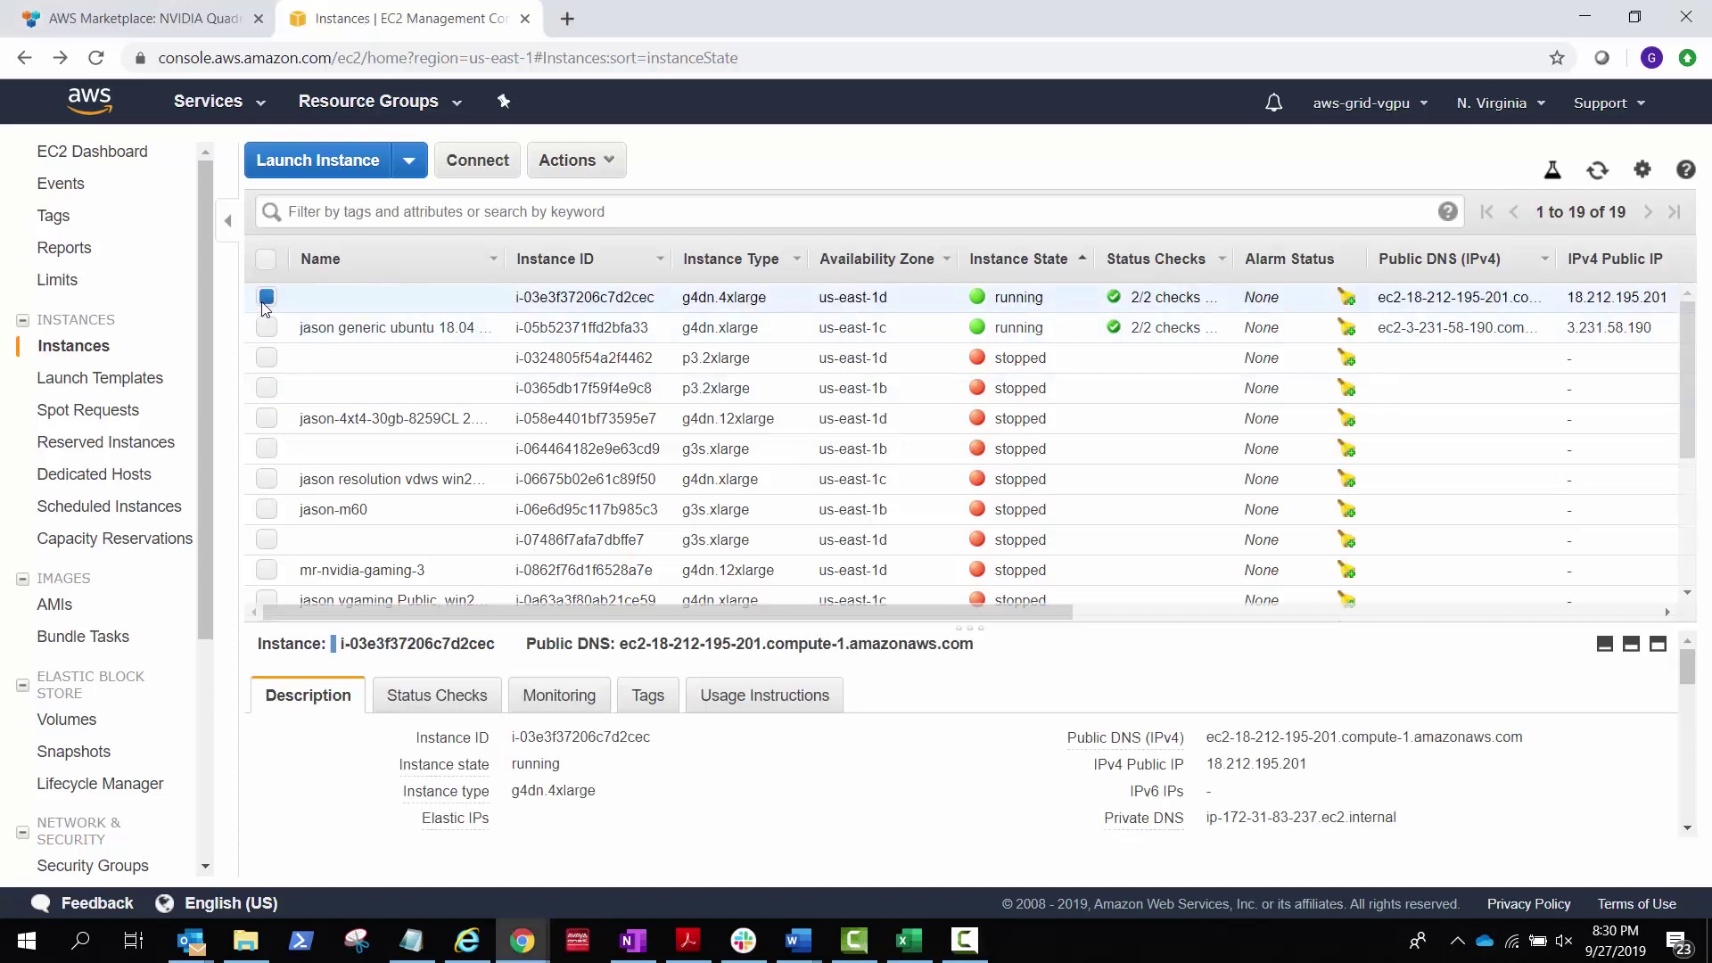
{"action": "left_click", "coordinate": [487, 168]}
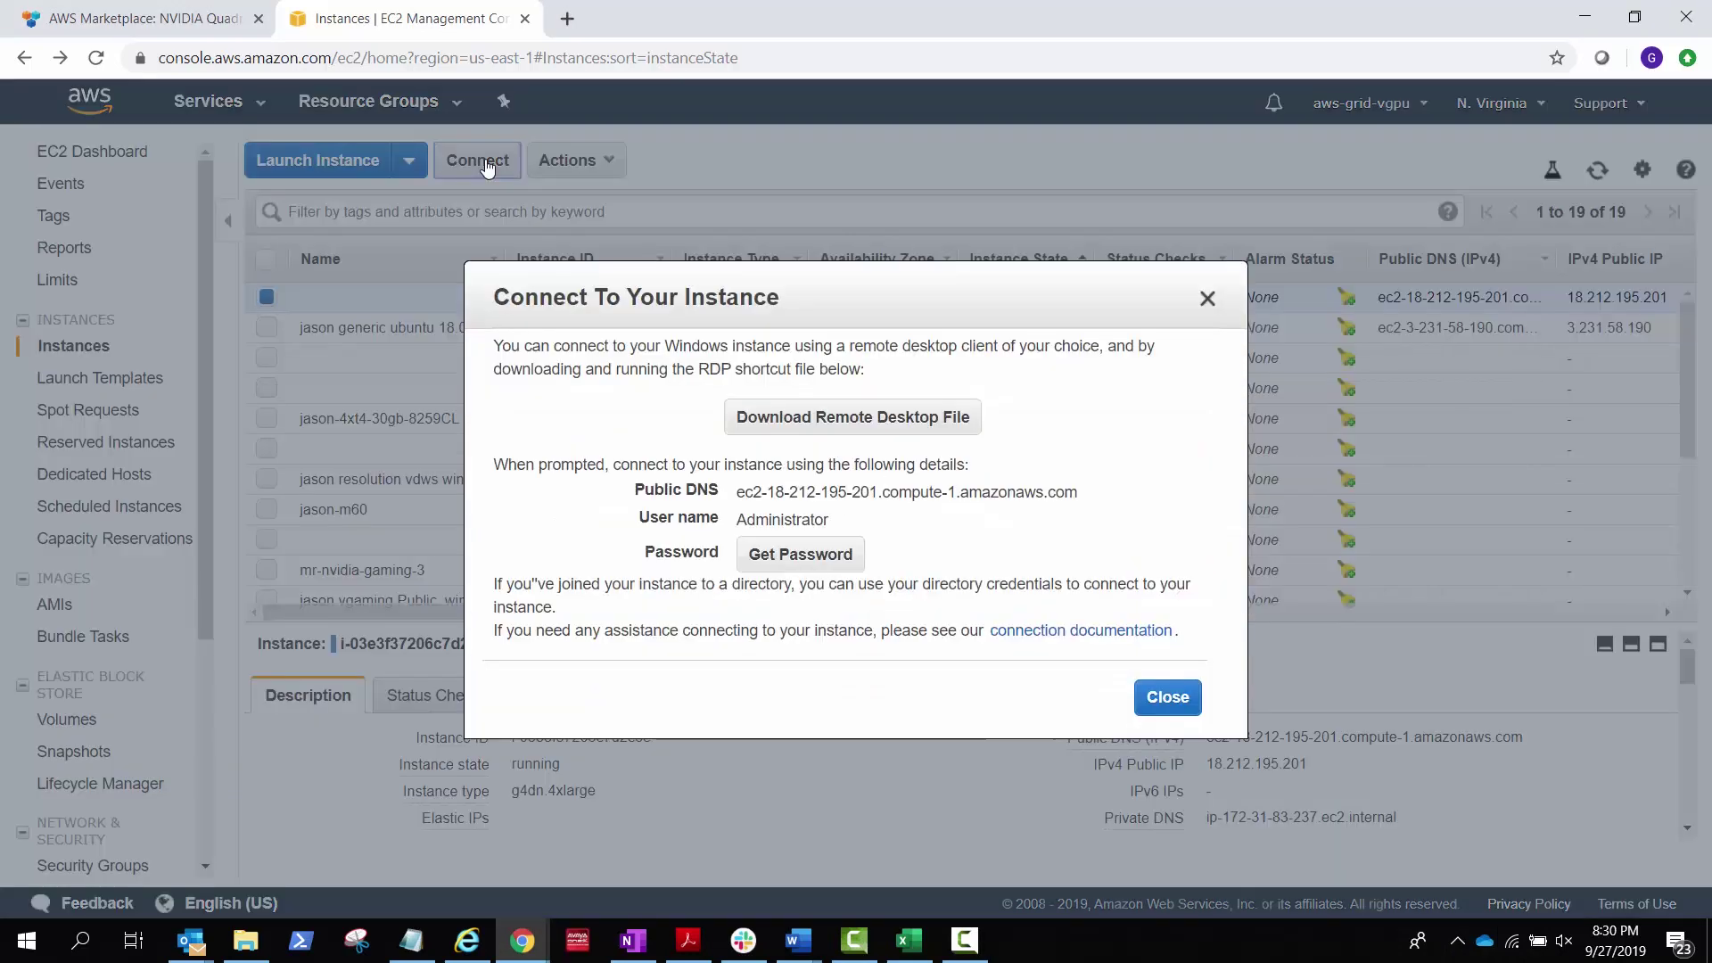
{"action": "left_click", "coordinate": [779, 426]}
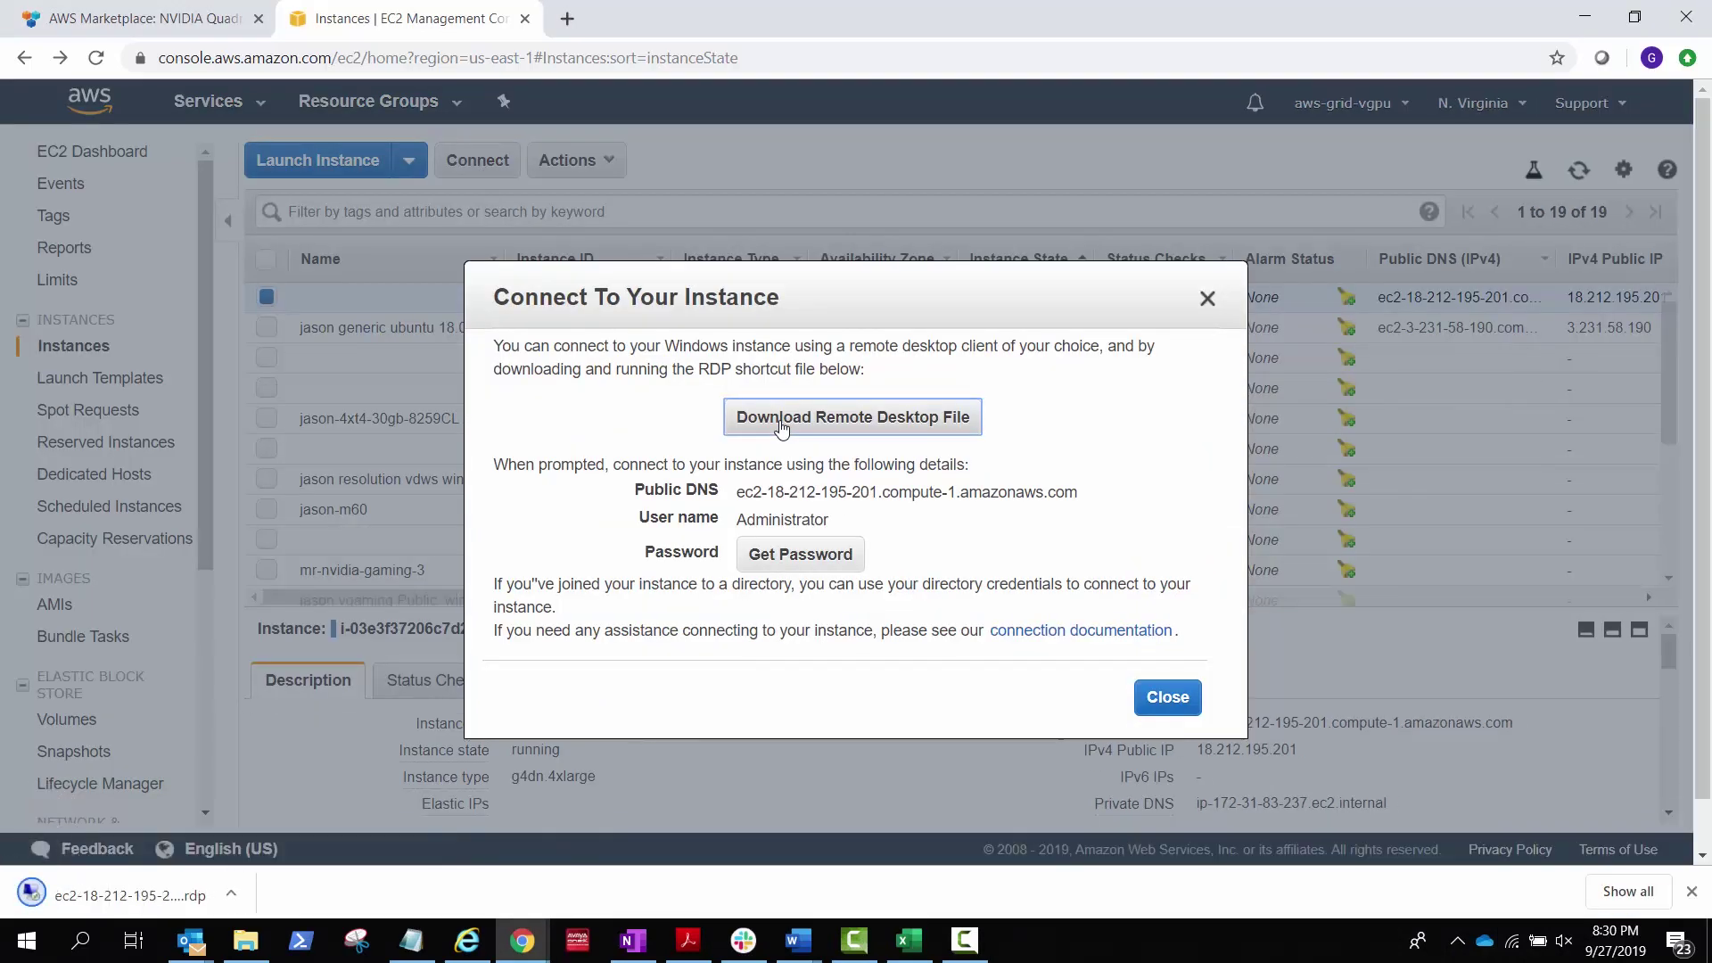
- Decrypt the instance's administrator password using the AWS-Demo-Test.pem key pair file and copy the password to the clipboard
{"action": "left_click", "coordinate": [791, 552]}
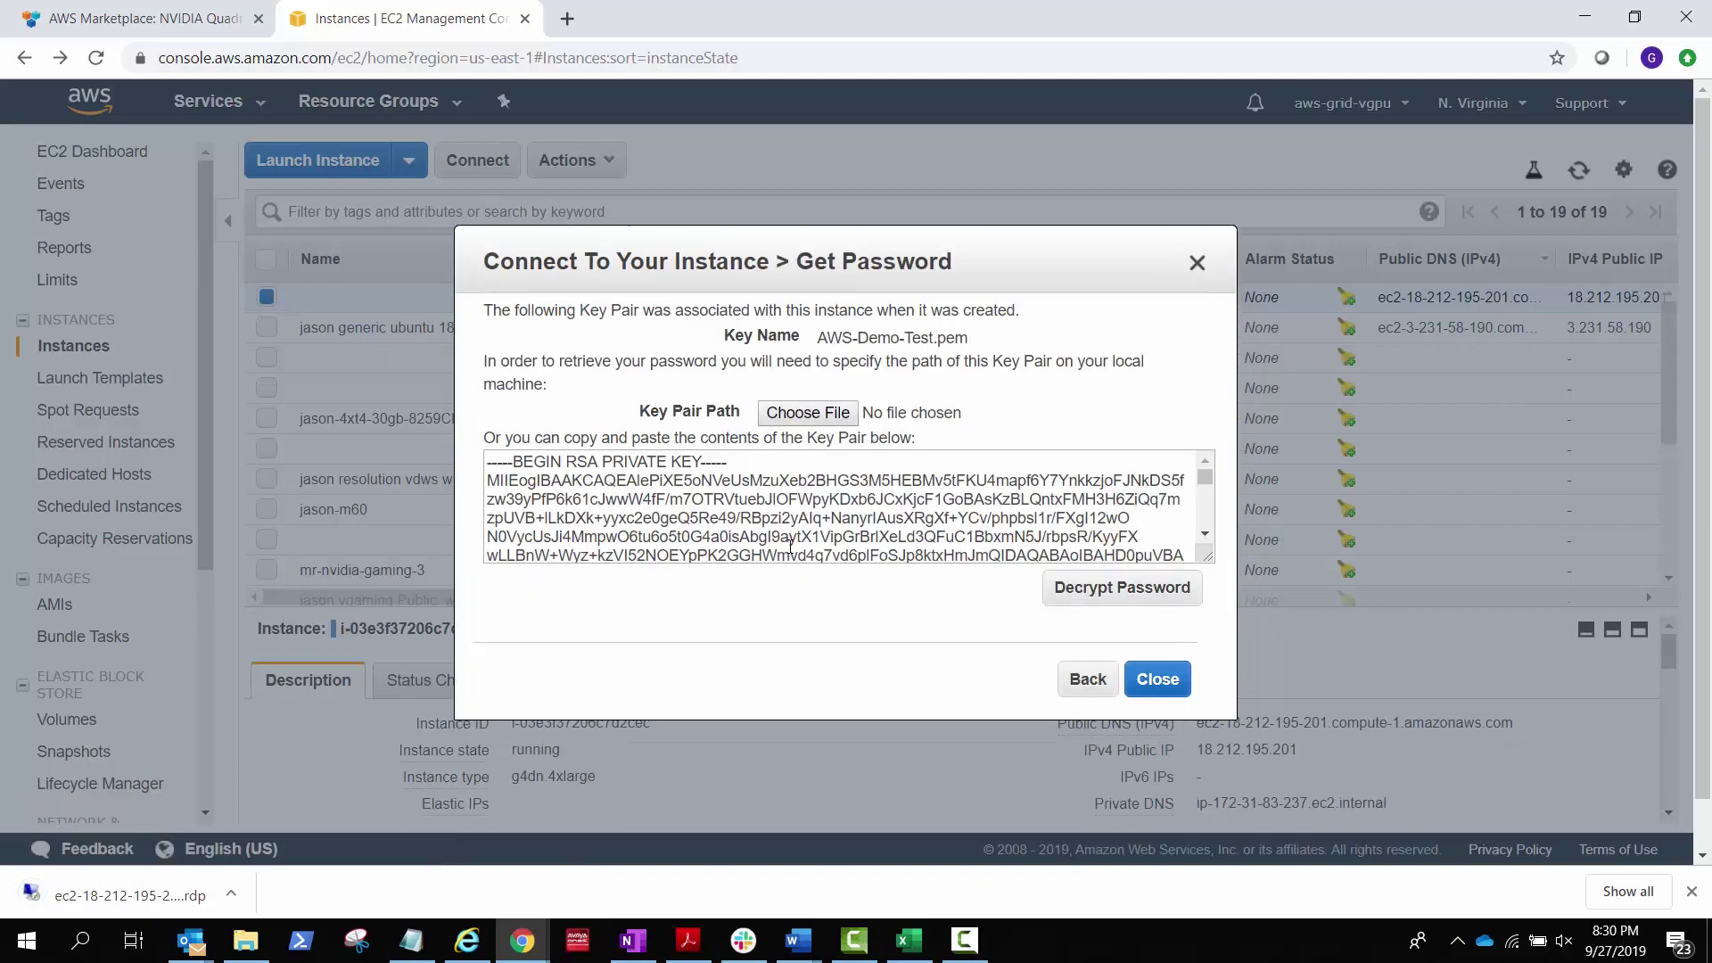
{"action": "left_click", "coordinate": [806, 413]}
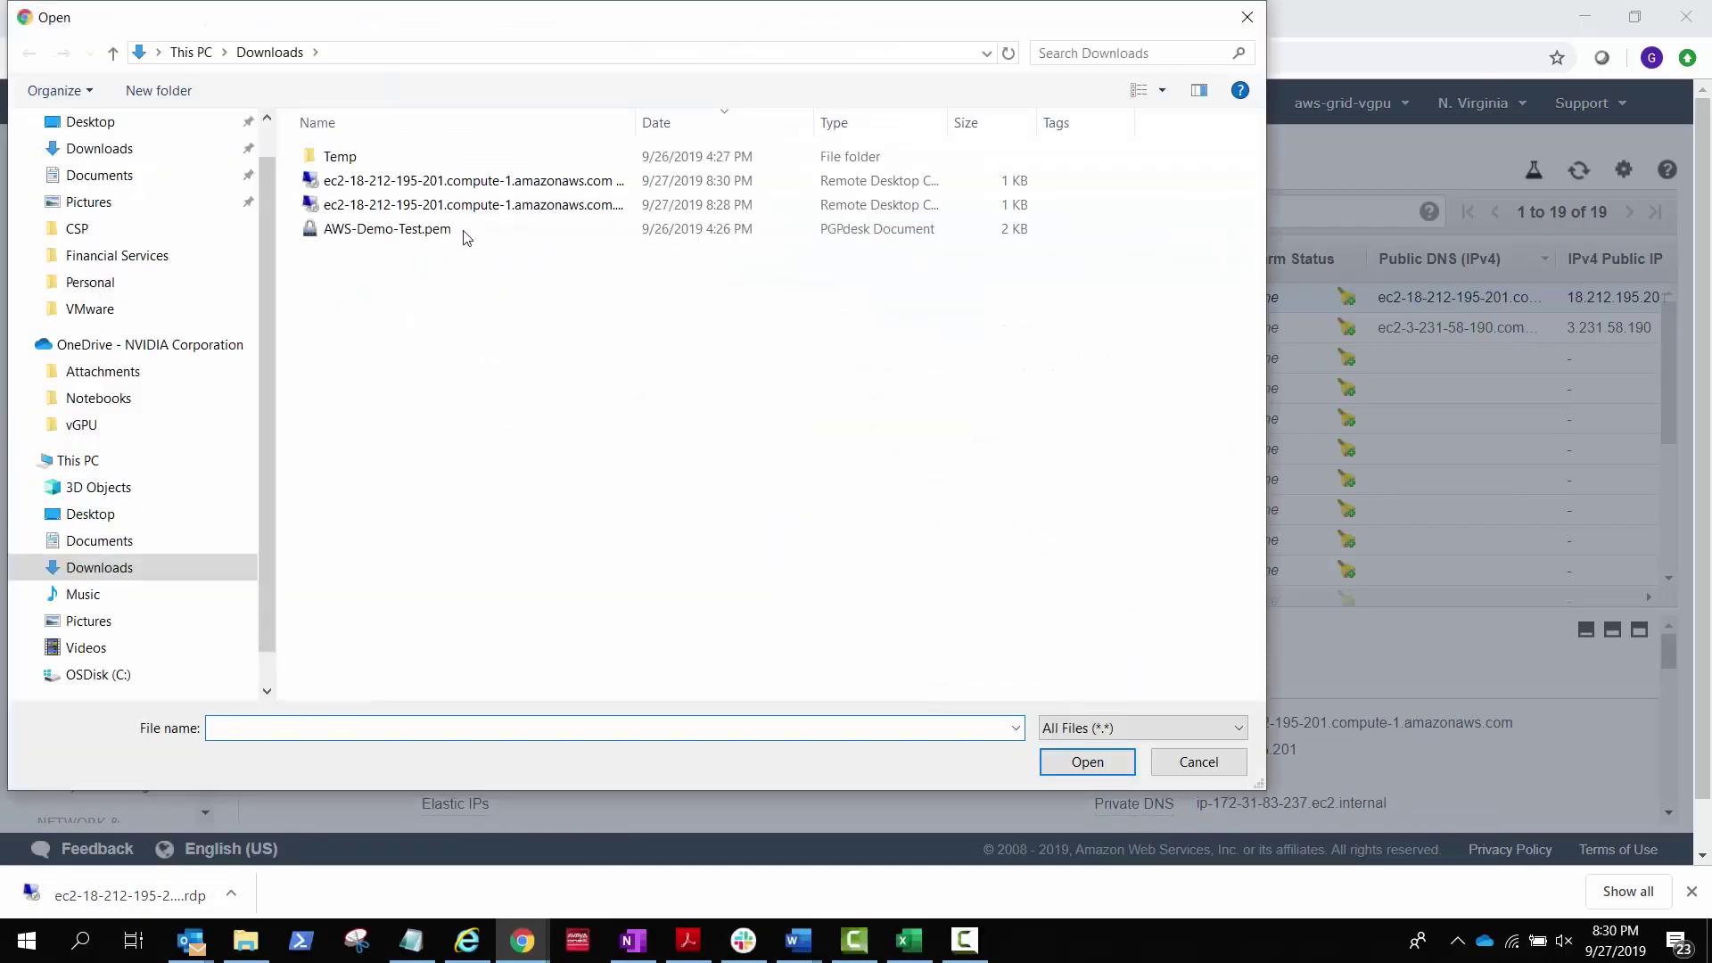
{"action": "left_click", "coordinate": [464, 234]}
{"action": "left_click", "coordinate": [1087, 762]}
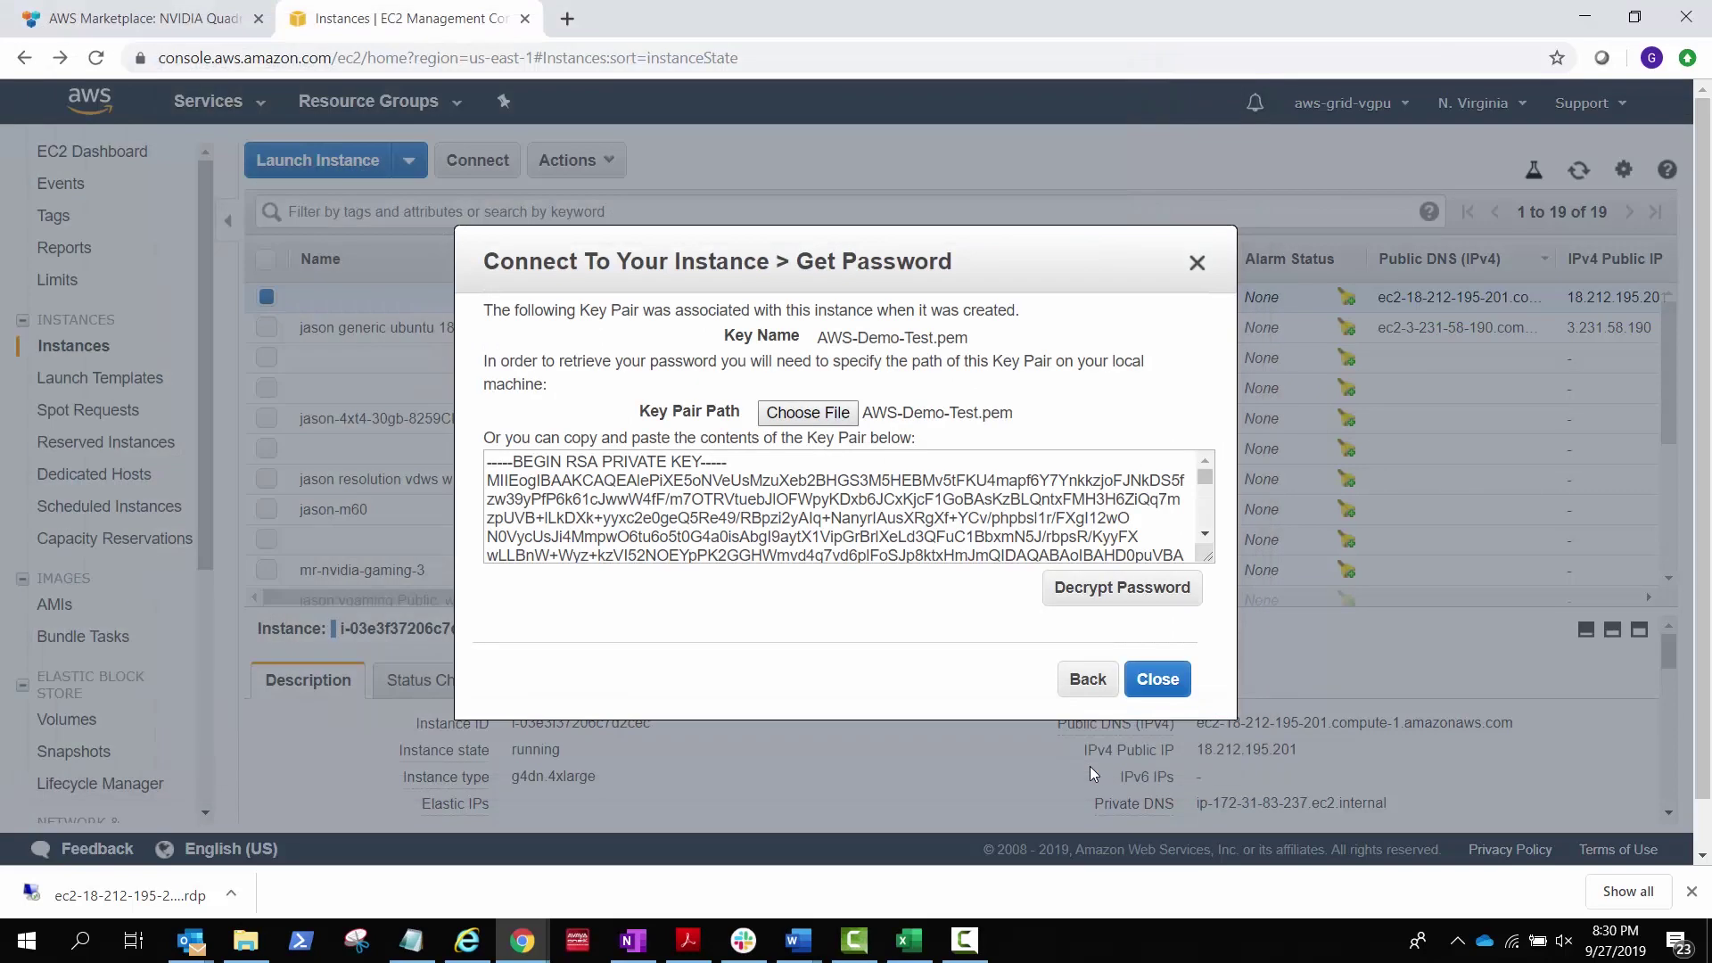
{"action": "left_click", "coordinate": [1118, 590]}
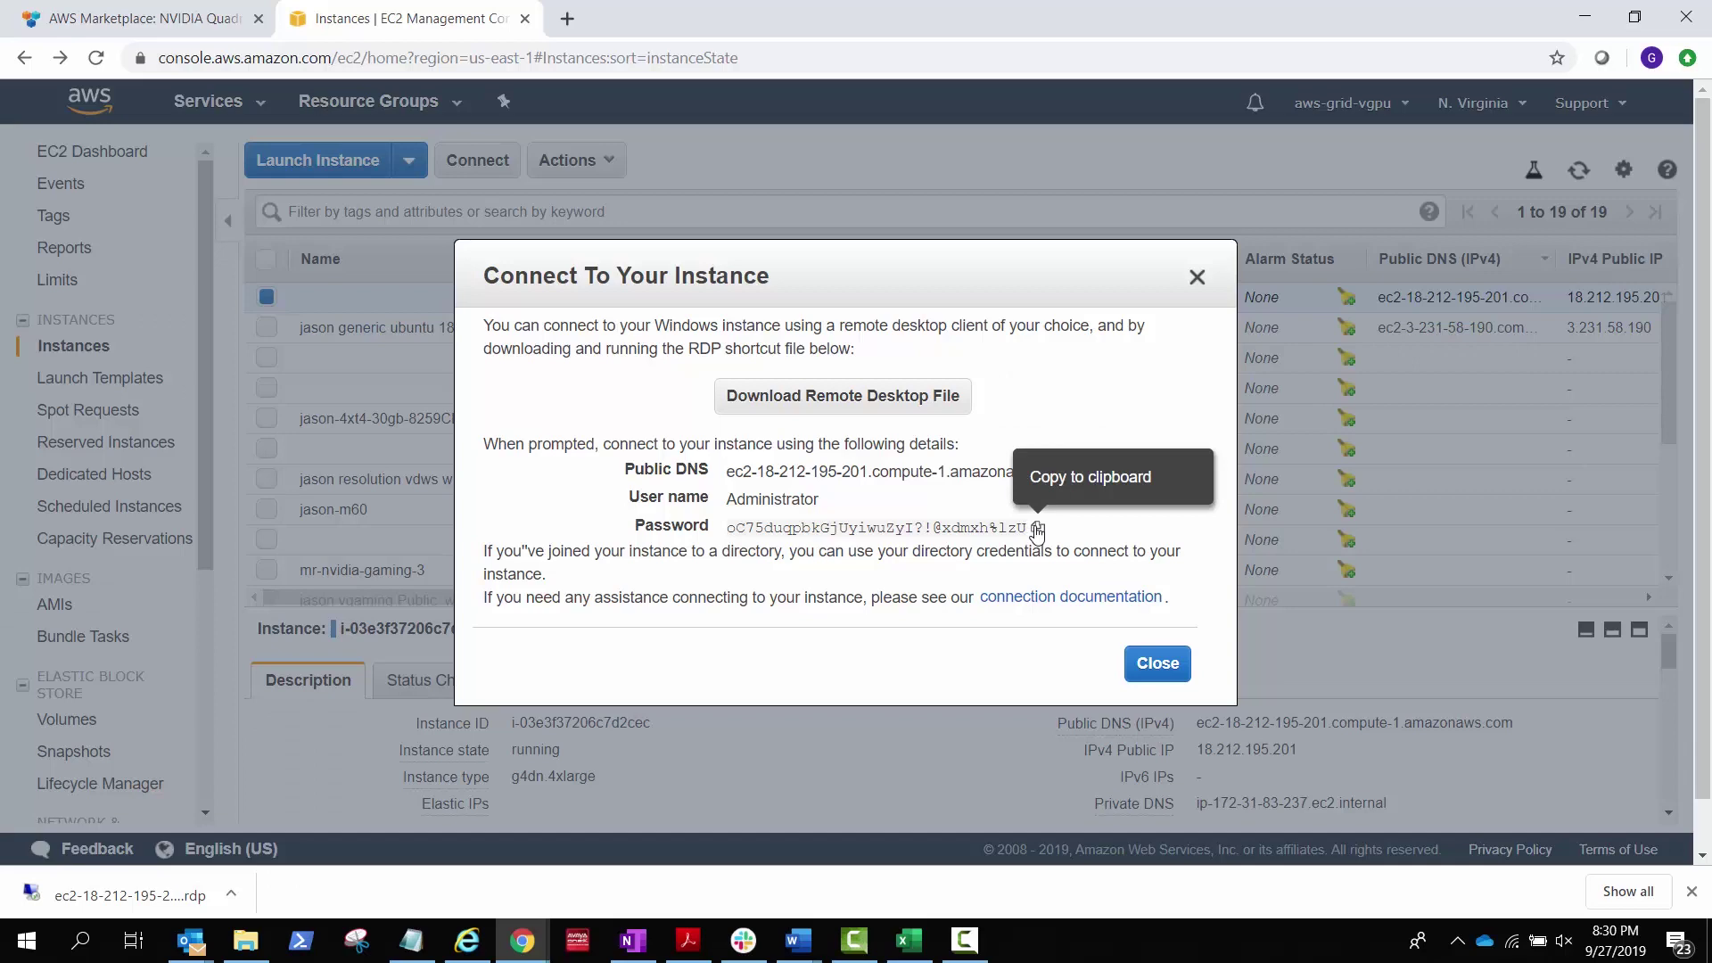
{"action": "left_click", "coordinate": [1037, 530]}
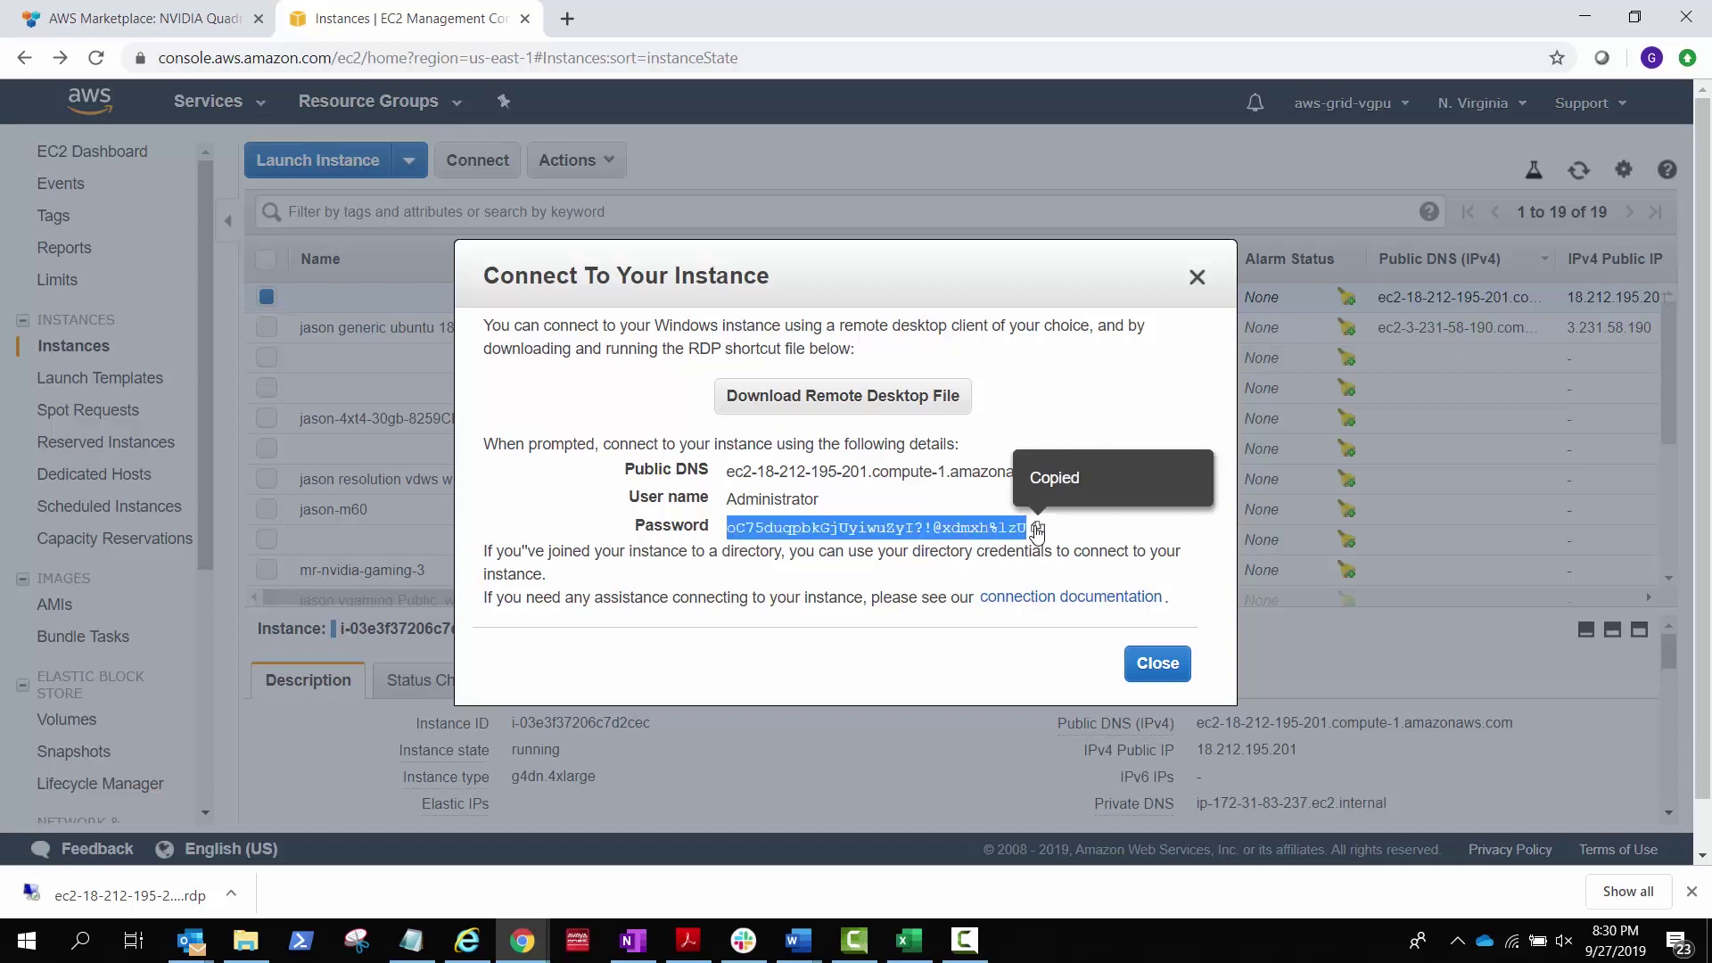
- Close the connection details and connect to the instance over Remote Desktop, pasting the administrator account password
{"action": "left_click", "coordinate": [1156, 664]}
{"action": "left_click", "coordinate": [1015, 587]}
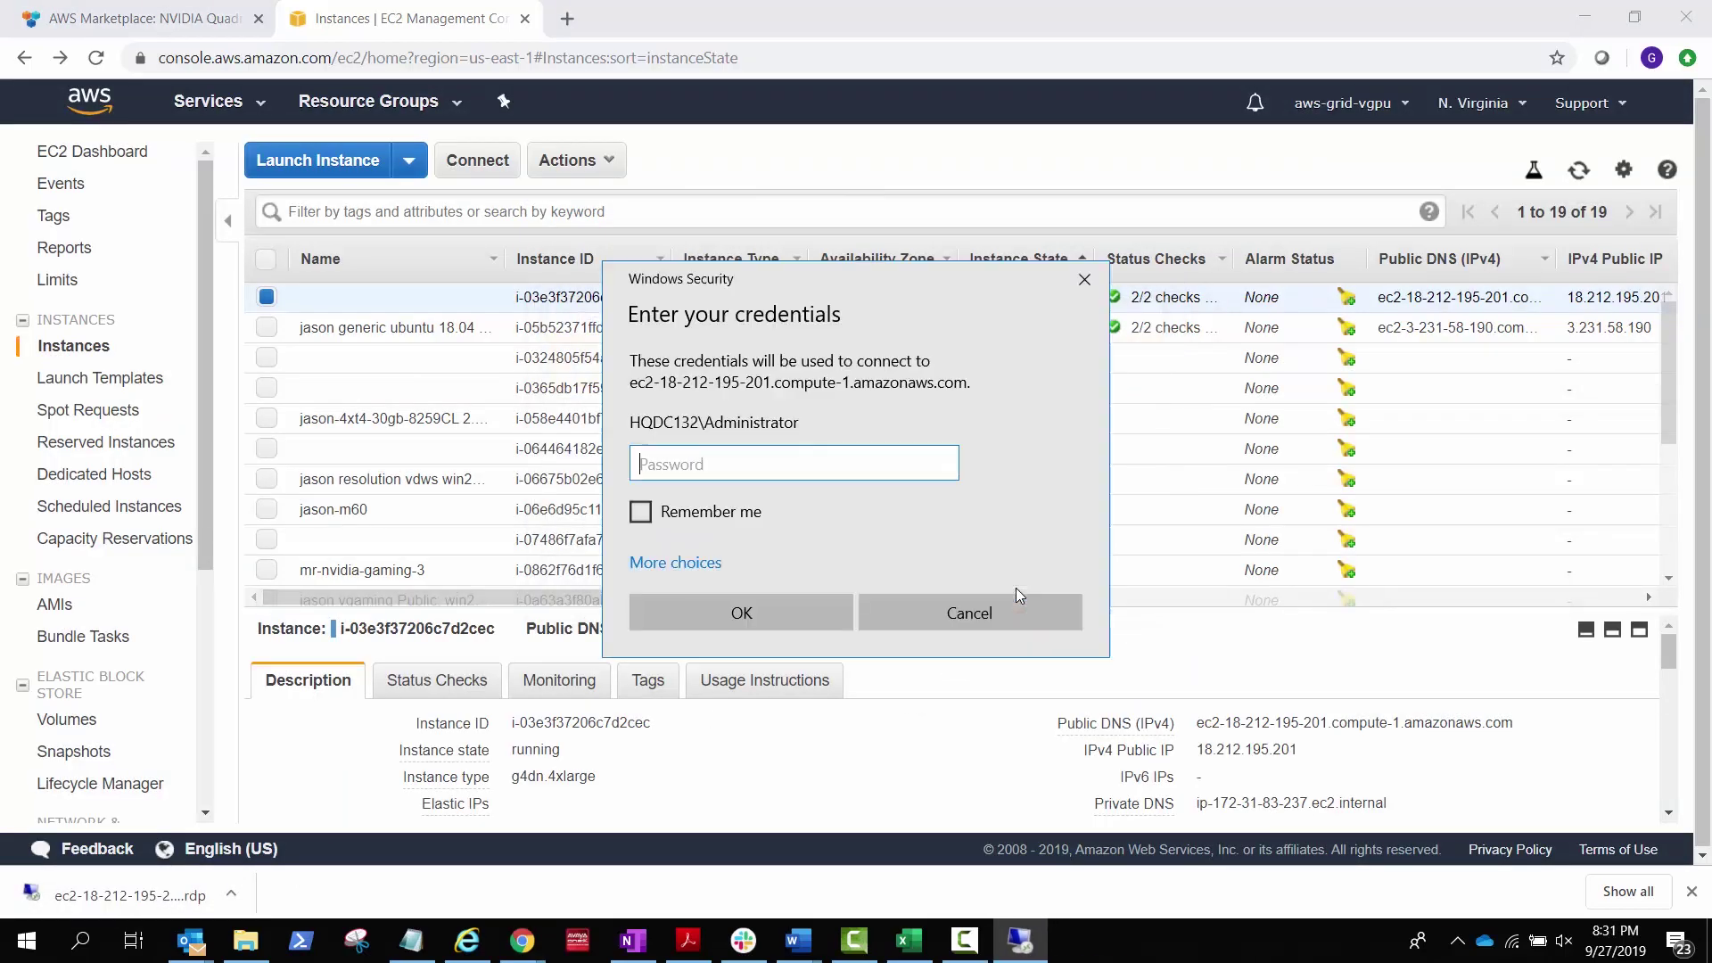
{"action": "key", "text": "ctrl+v"}
{"action": "key", "text": "Return"}
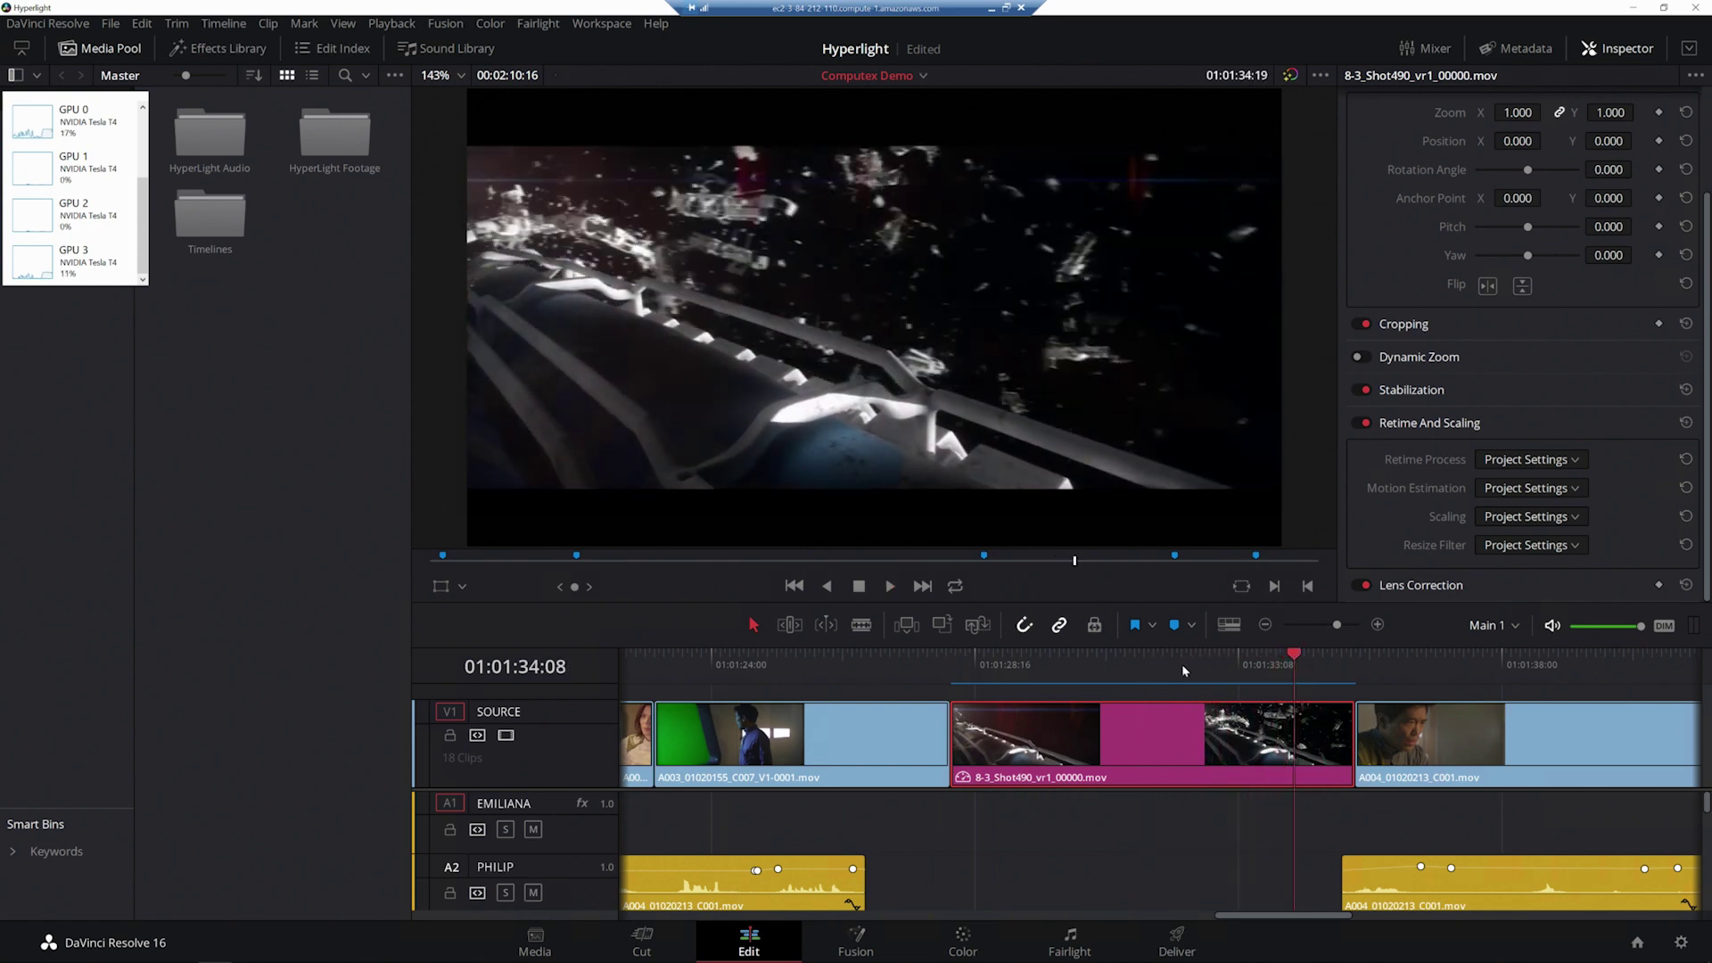
- In DaVinci Resolve, set clip 8-3_Shot490_vr1_00000.mov's retime process to Optical Flow and motion estimation to Speed Warp, and play it from its start
{"action": "left_click_drag", "start_coordinate": [1181, 664], "coordinate": [1016, 660]}
{"action": "left_click", "coordinate": [959, 654]}
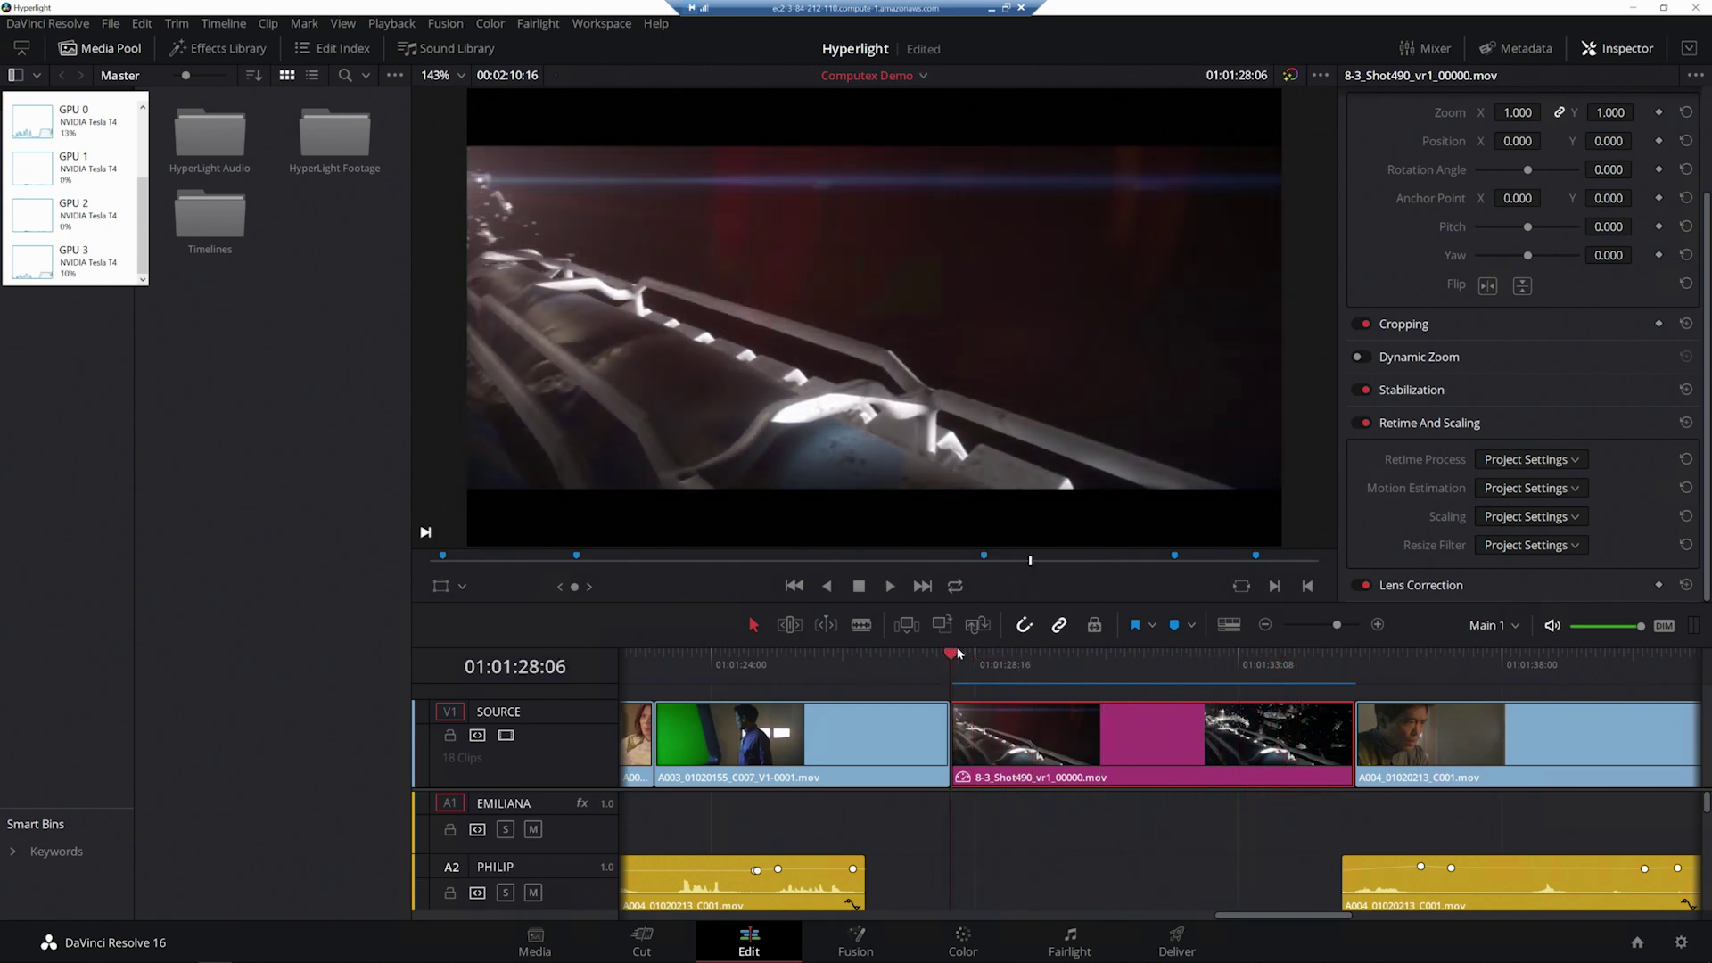
{"action": "left_click", "coordinate": [1585, 459]}
{"action": "left_click", "coordinate": [1527, 540]}
{"action": "left_click", "coordinate": [1560, 489]}
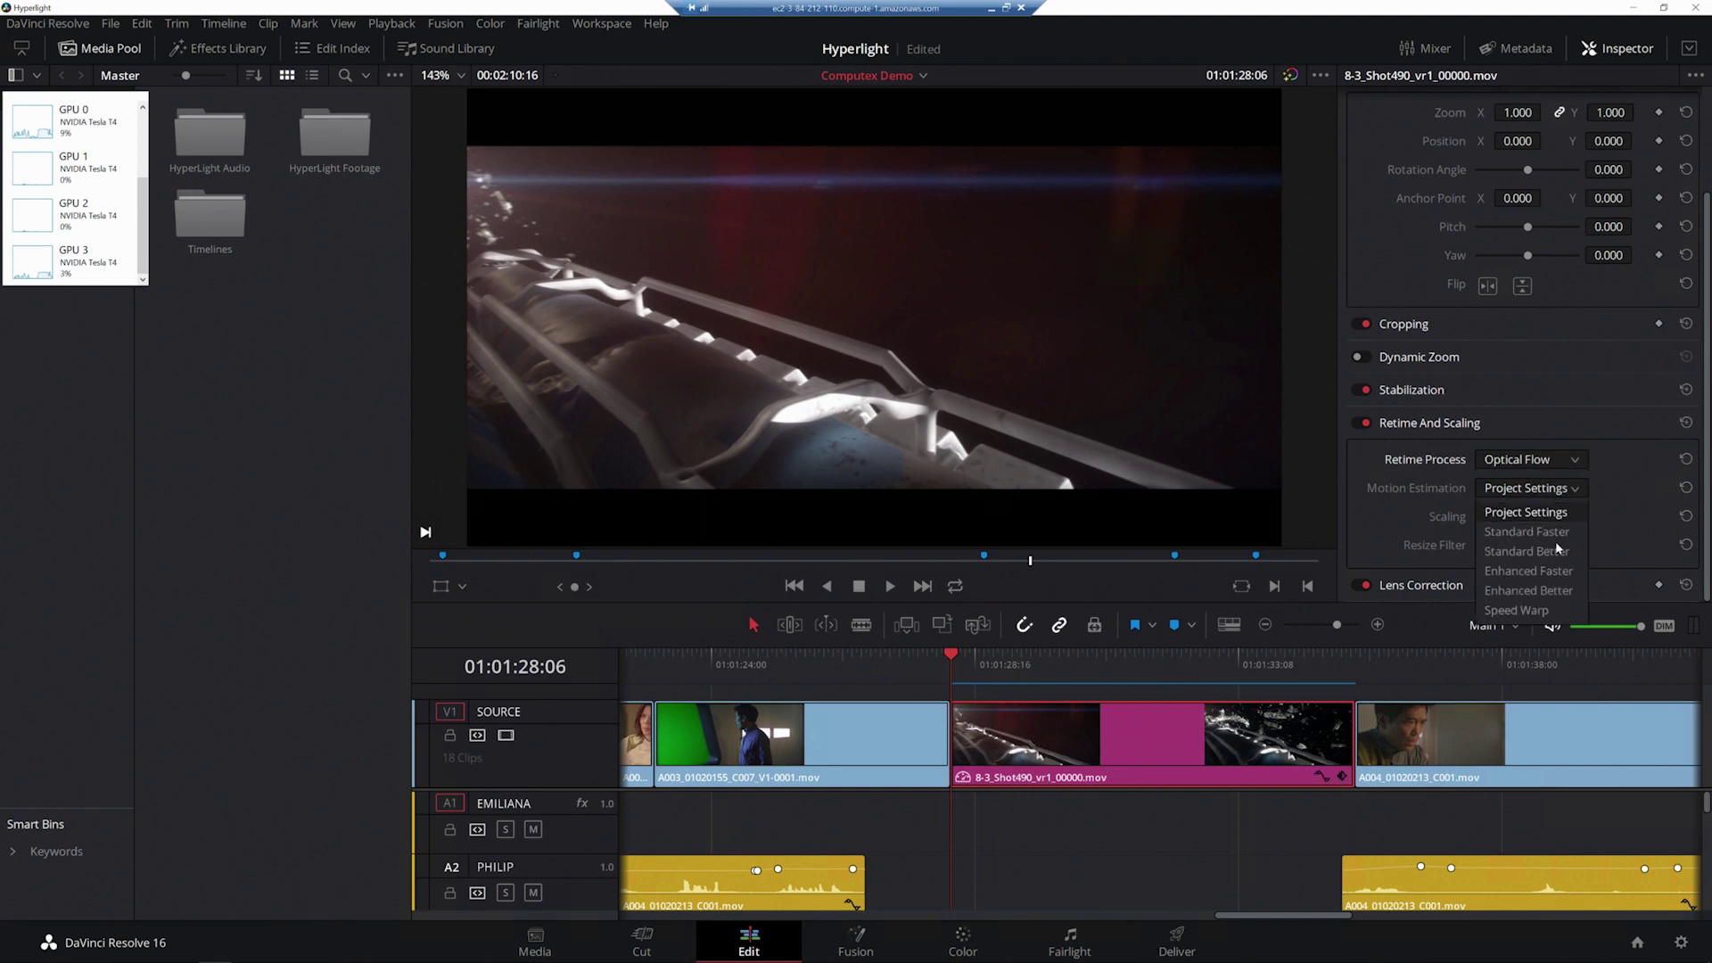
{"action": "left_click", "coordinate": [1545, 611]}
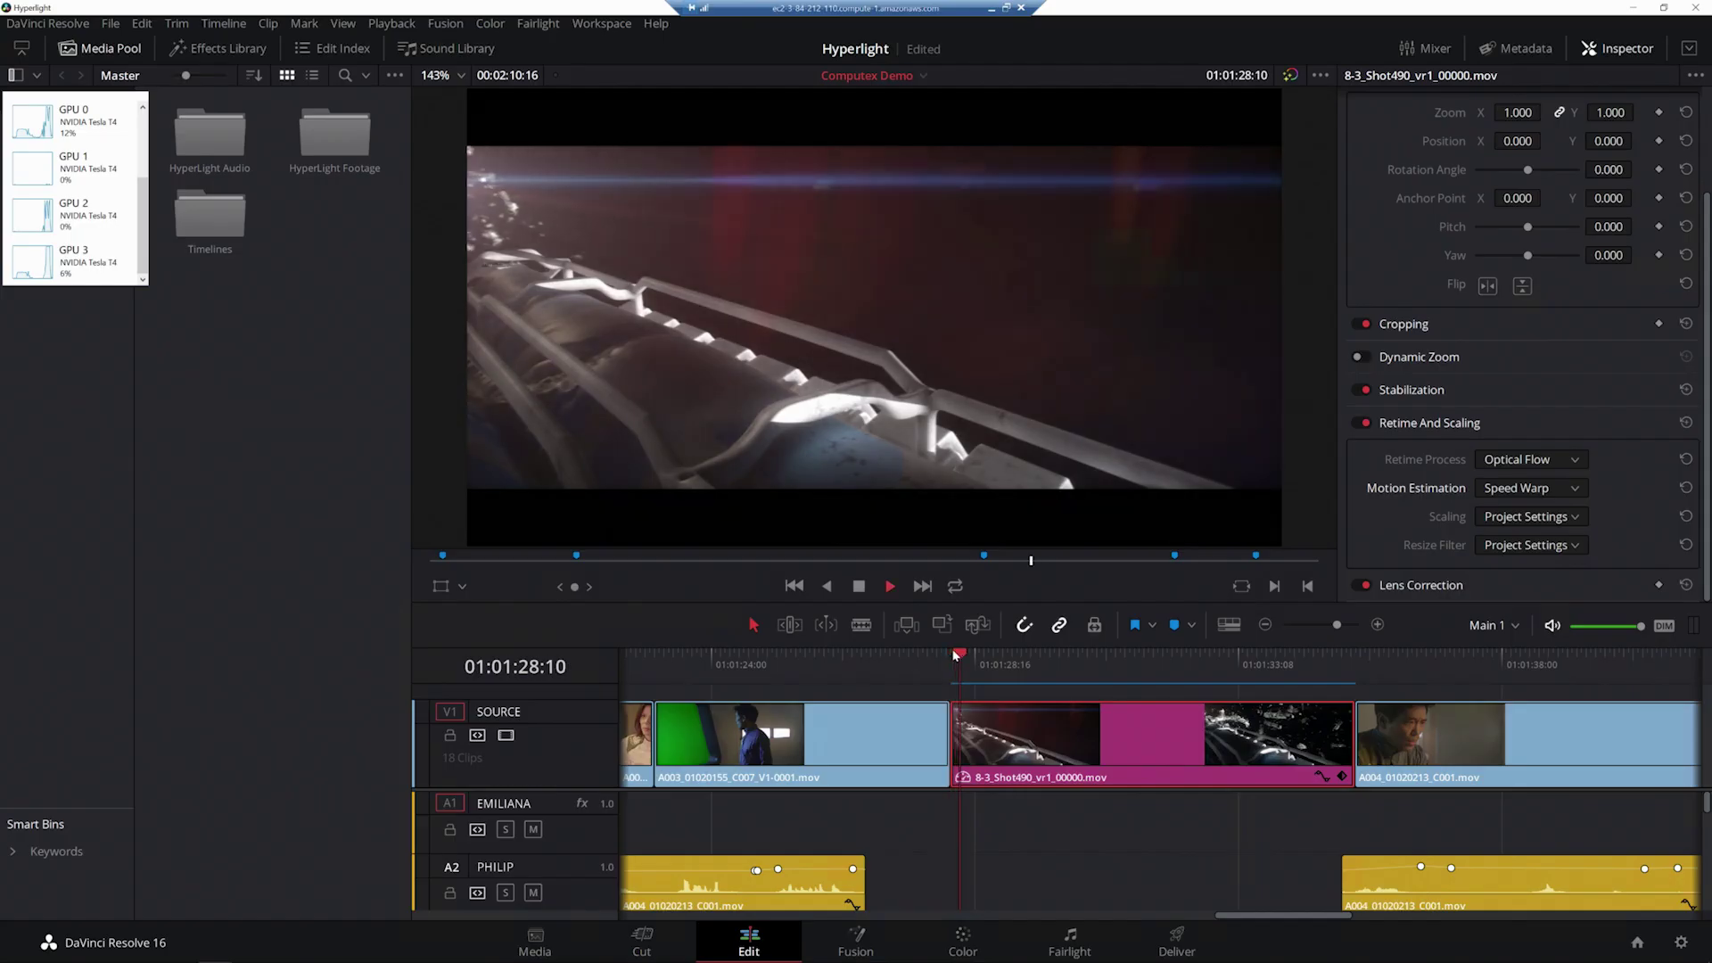
{"action": "key", "text": "space"}
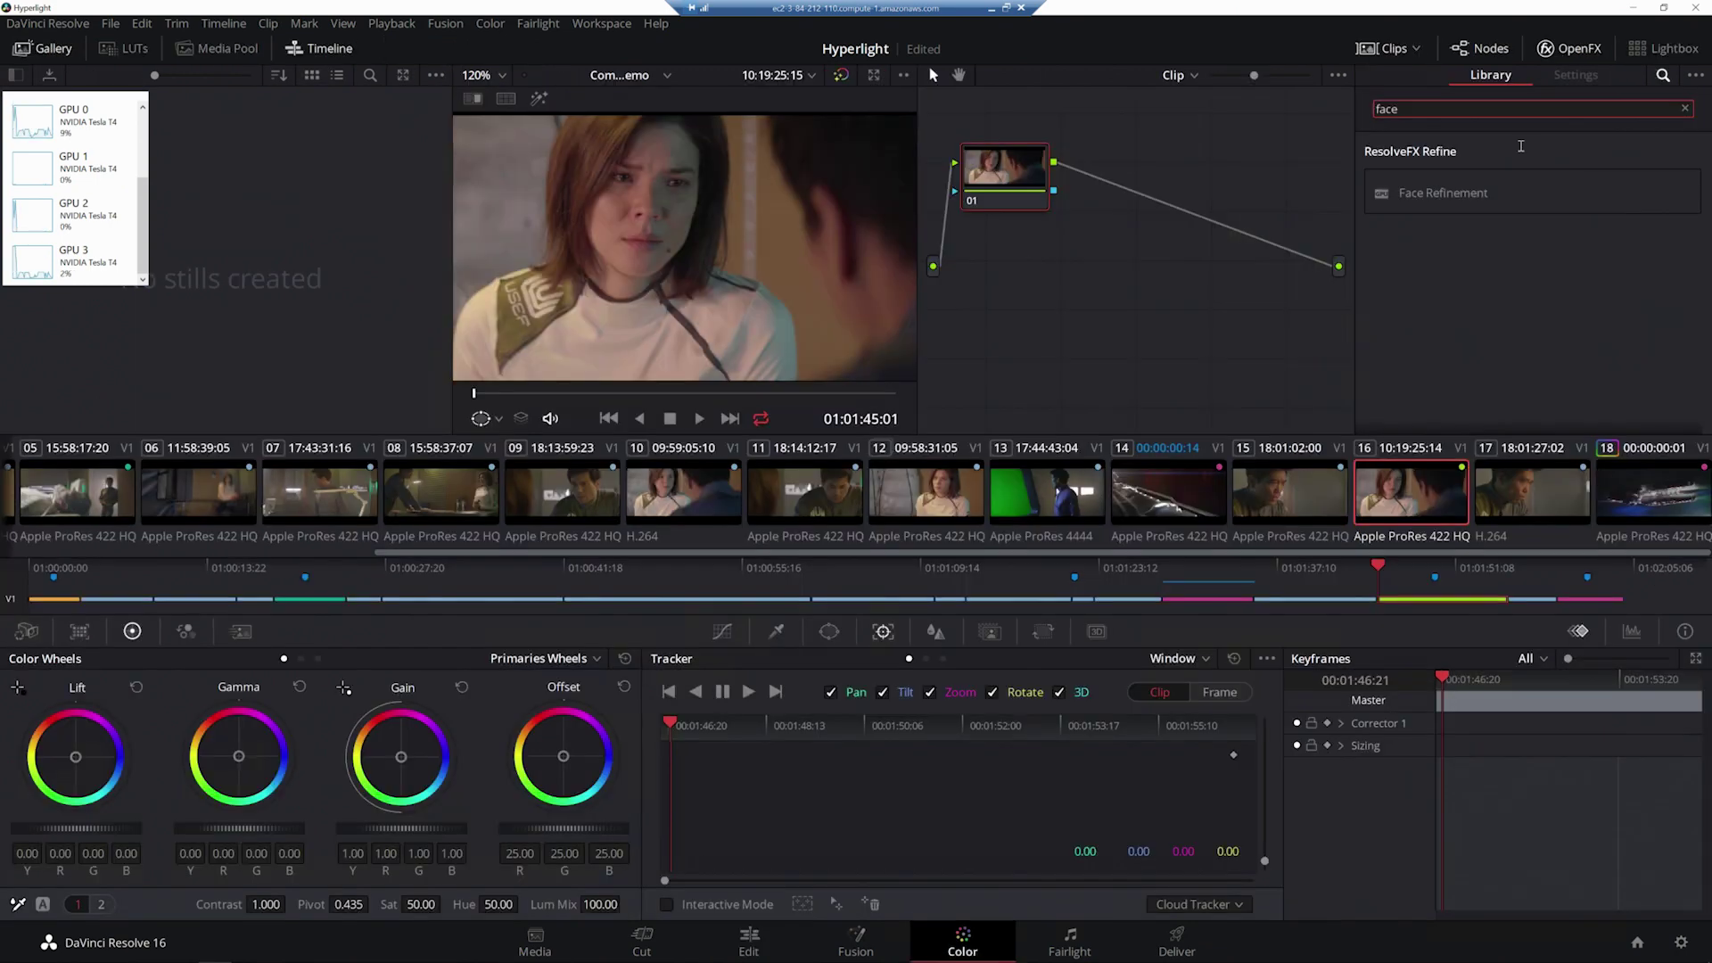
- Apply the Face Refinement effect to node 01 of clip 16 and analyze the face
{"action": "left_click_drag", "start_coordinate": [1445, 193], "coordinate": [996, 165]}
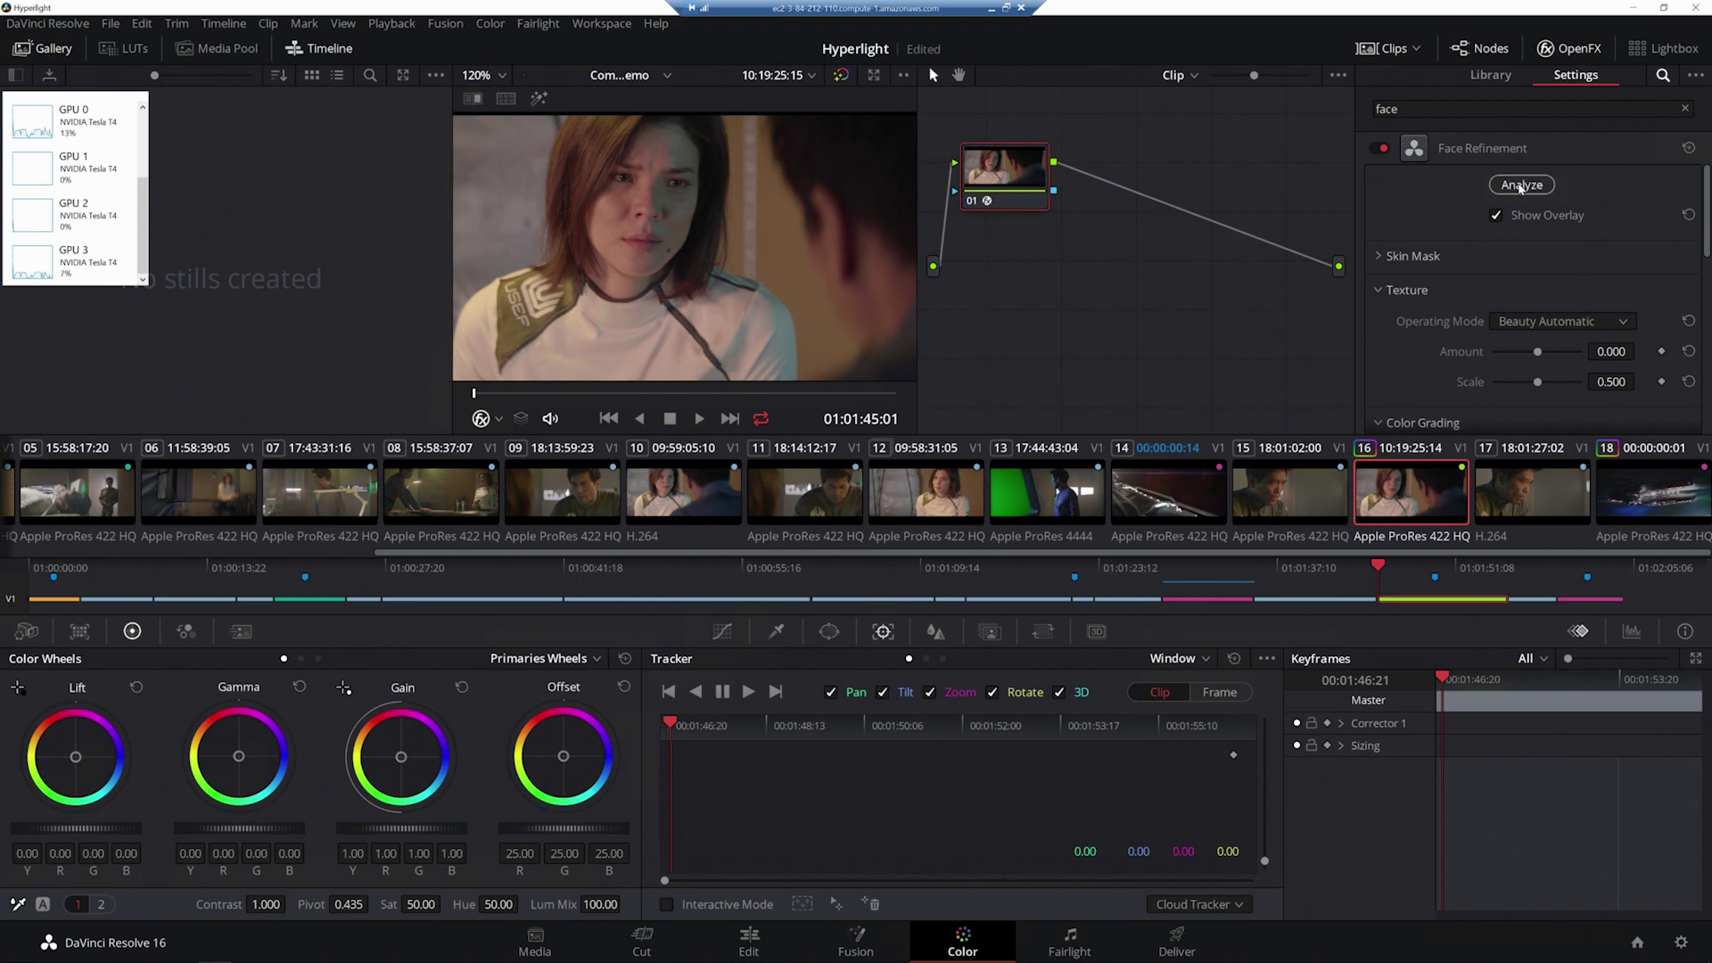
{"action": "left_click", "coordinate": [1520, 187]}
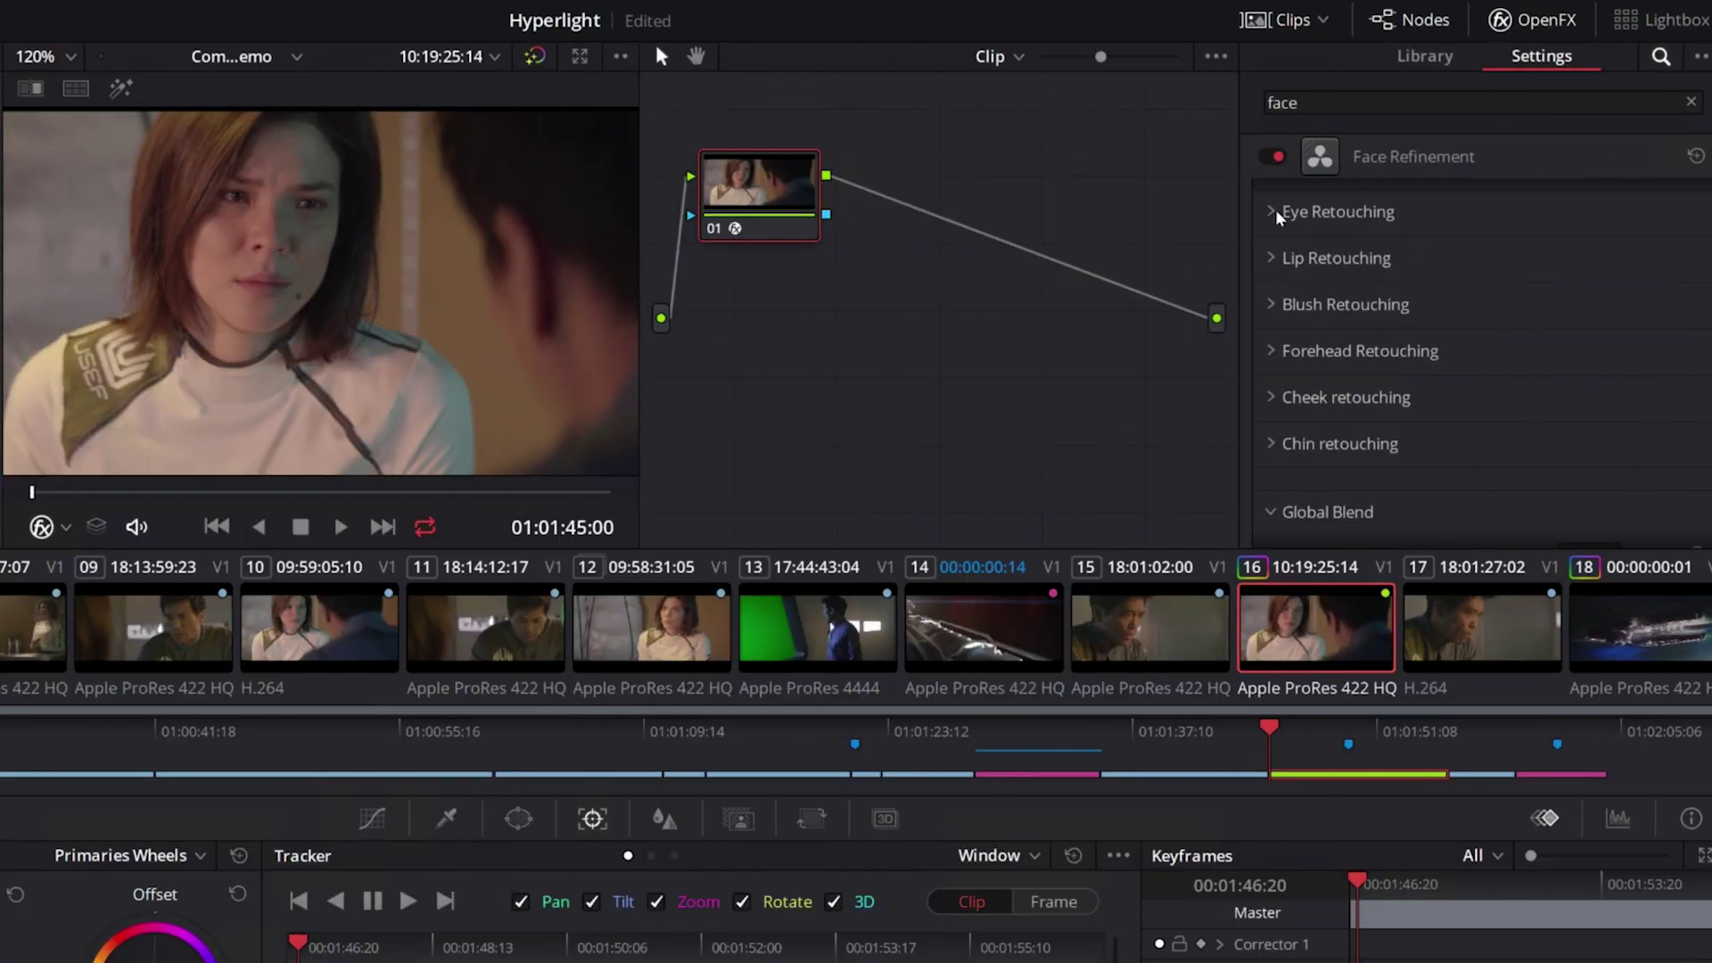
- Under Eye Retouching, set Sharpening to 0.408, Brightening to 0.347 and Eyebag Removal to 1.000
{"action": "left_click", "coordinate": [1278, 213]}
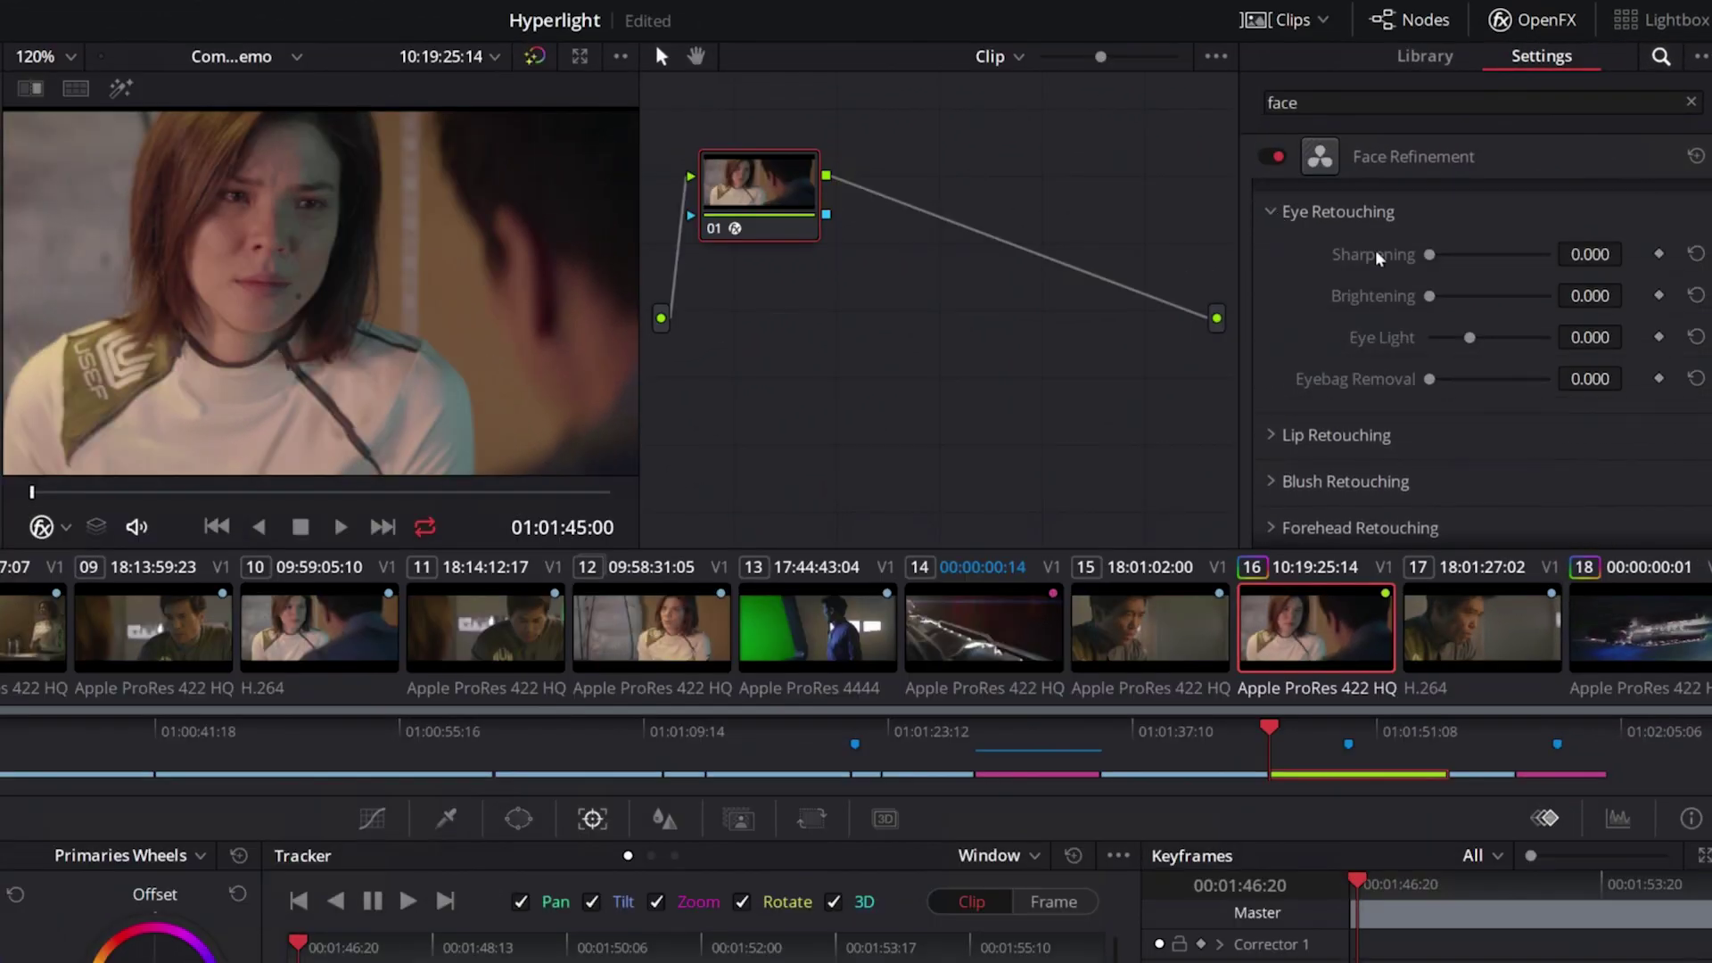
{"action": "left_click_drag", "start_coordinate": [1428, 259], "coordinate": [1476, 303]}
{"action": "left_click_drag", "start_coordinate": [1553, 389], "coordinate": [1607, 393]}
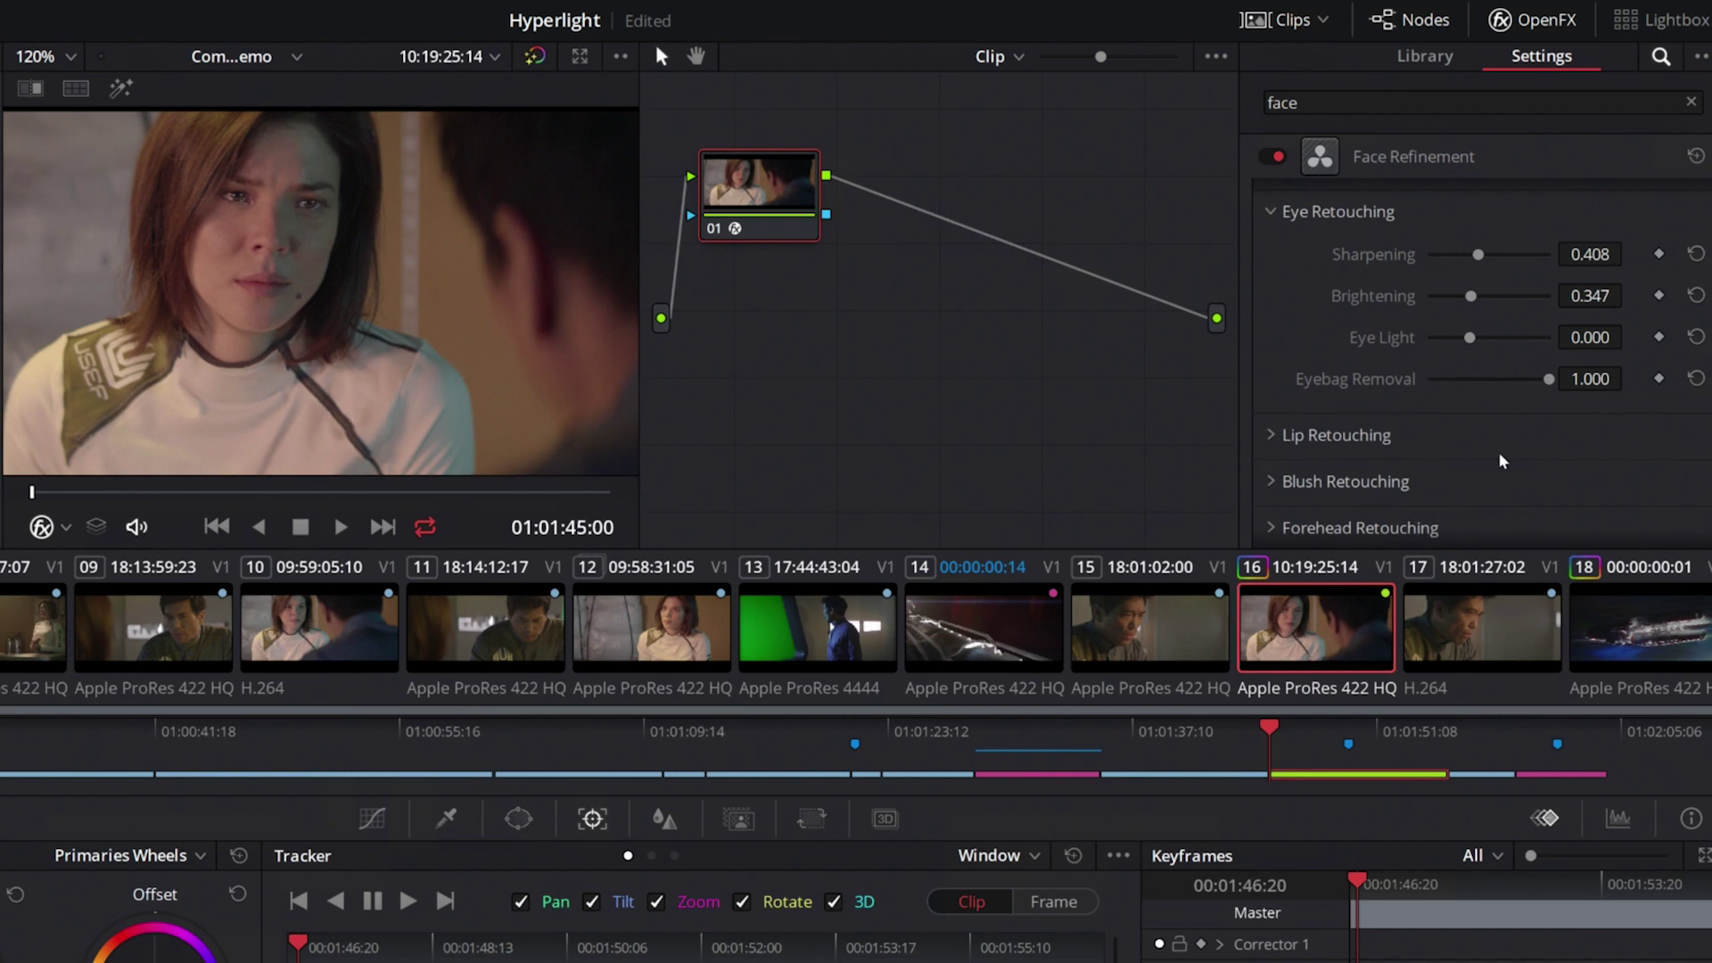
{"action": "scroll", "coordinate": [1303, 375], "scroll_direction": "down", "scroll_amount": 4}
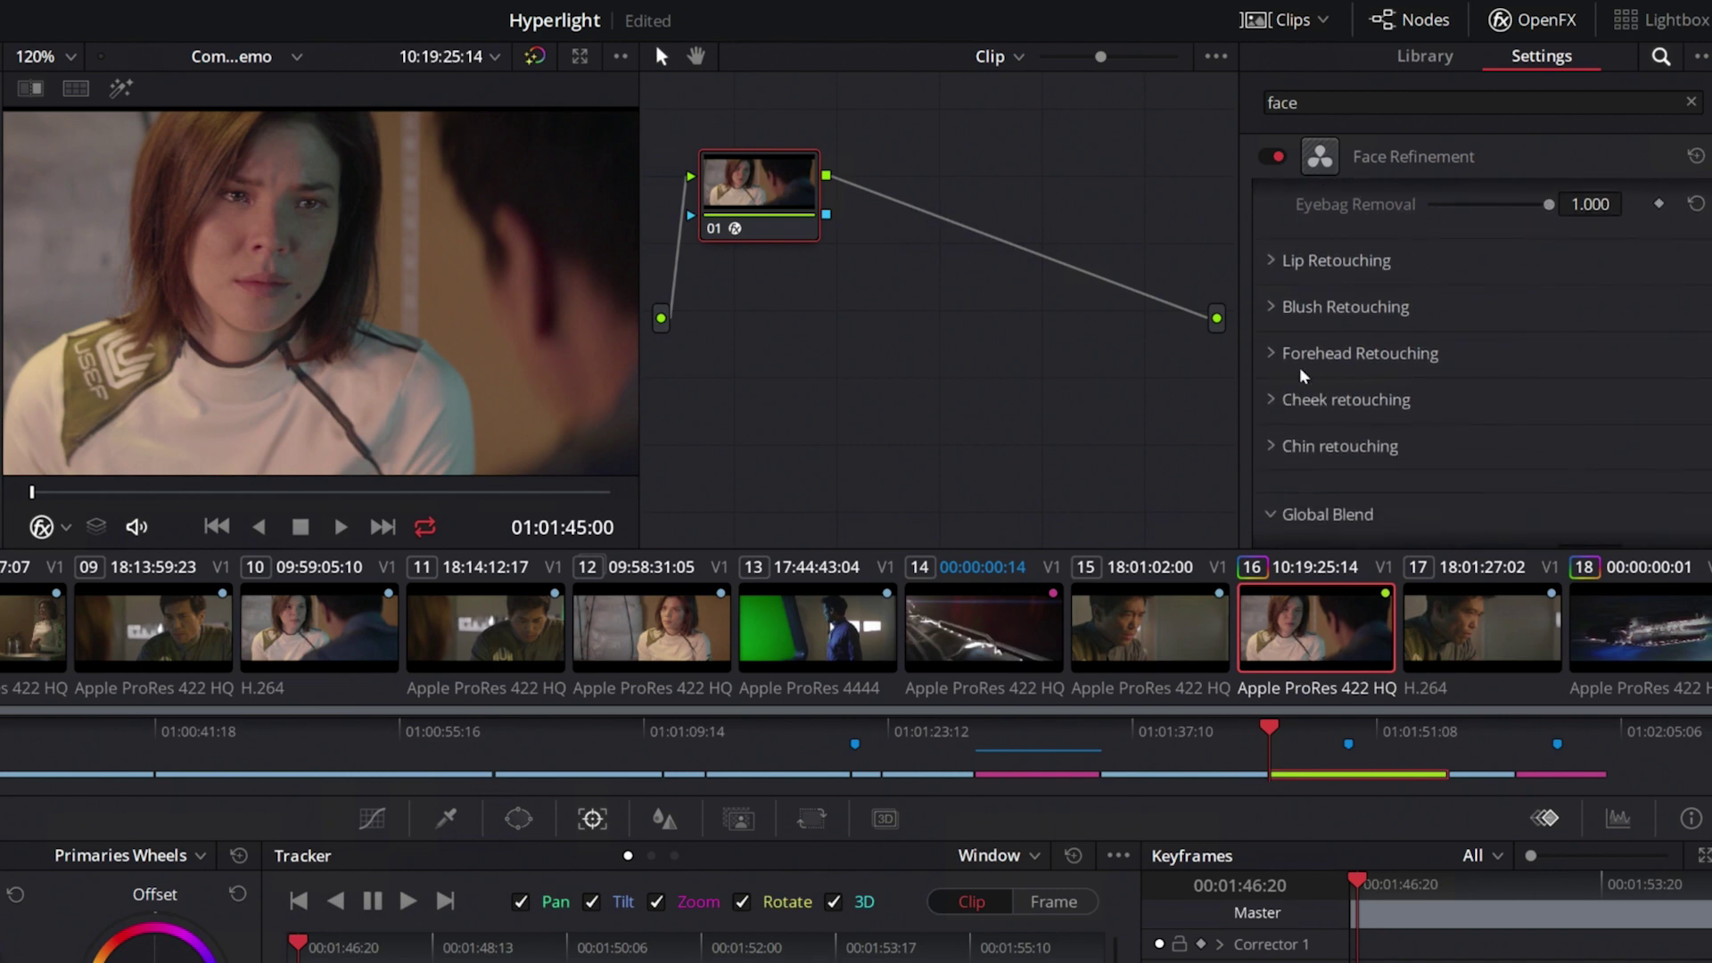
- Expand the Face Refinement effect's Forehead Retouching settings and, under Lip Retouching, set Upper Lip Smooth to 0.745
{"action": "left_click", "coordinate": [1273, 354]}
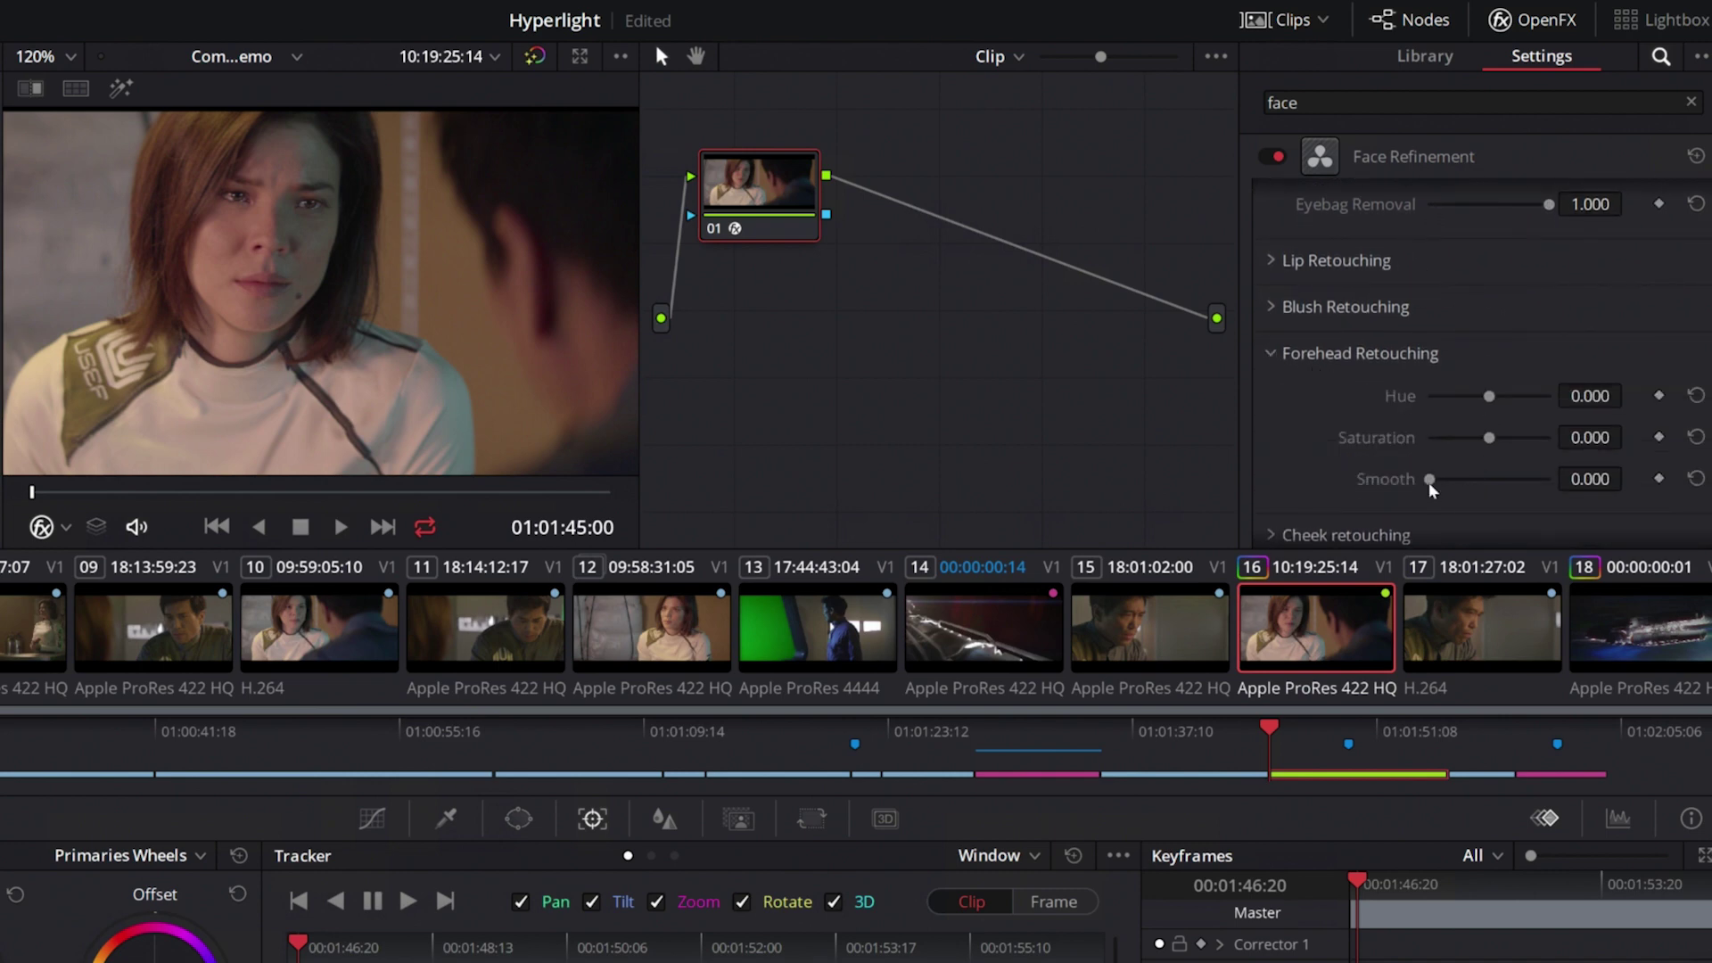
{"action": "left_click", "coordinate": [1272, 261]}
{"action": "scroll", "coordinate": [1338, 312], "scroll_direction": "up", "scroll_amount": 1}
- Compare the shot with Face Refinement disabled and enabled, including during playback, leaving the effect enabled
{"action": "left_click", "coordinate": [1272, 158]}
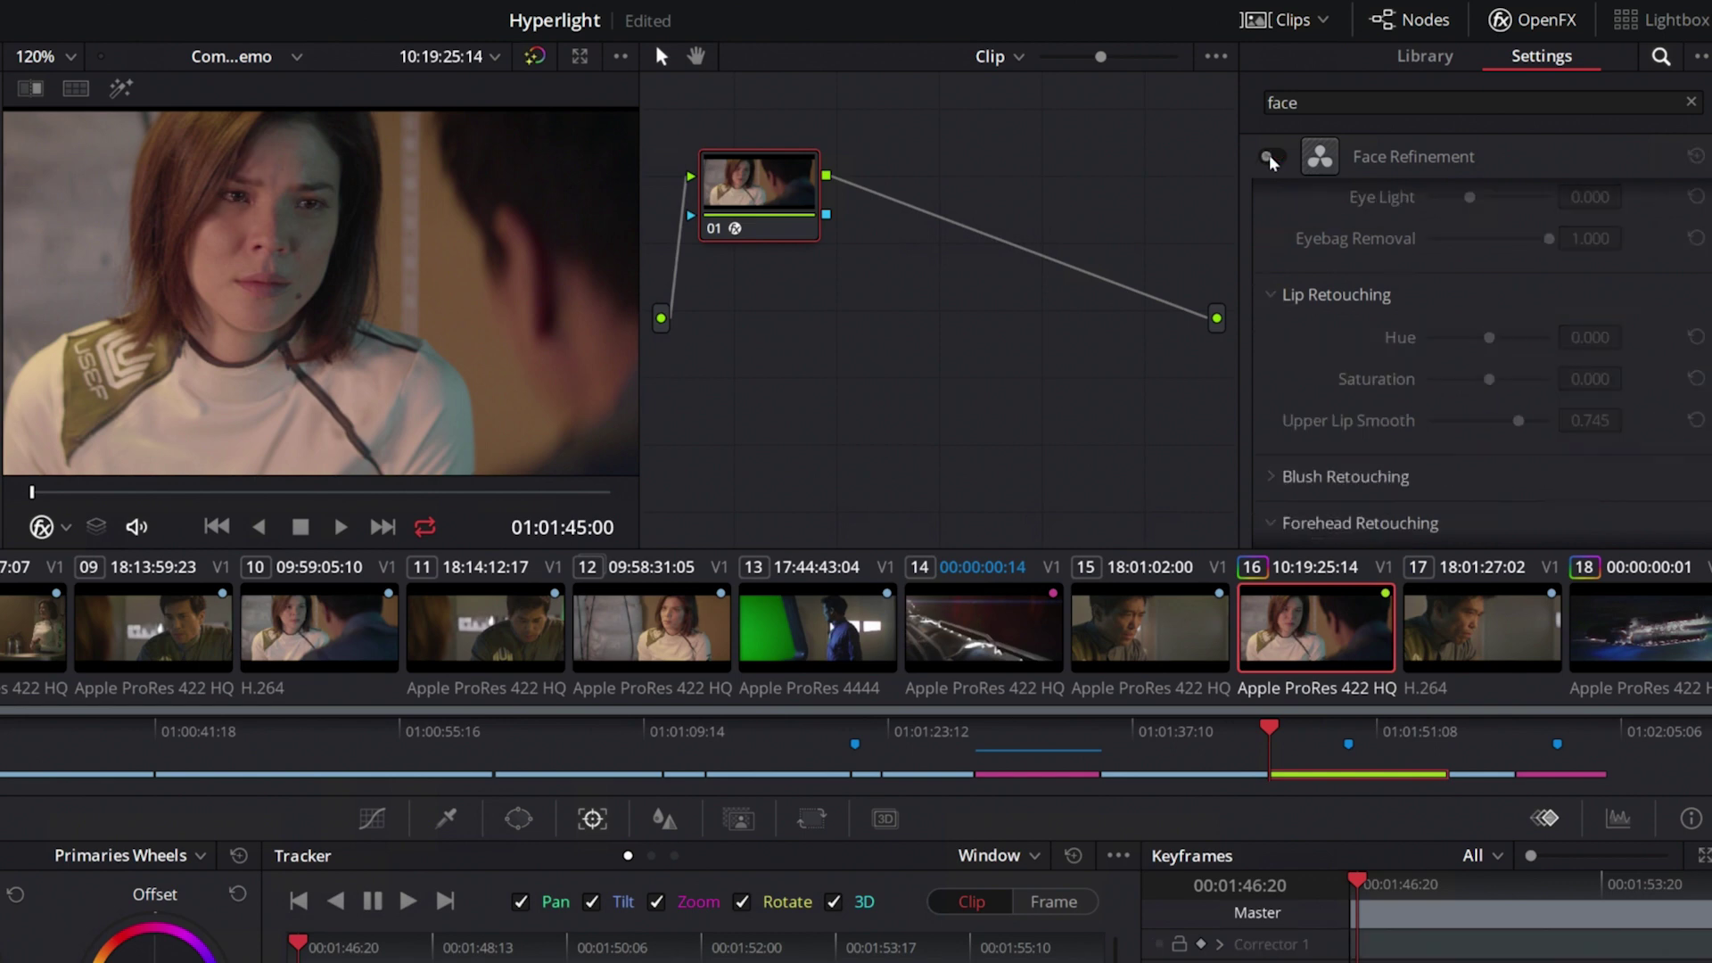
{"action": "left_click", "coordinate": [1273, 159]}
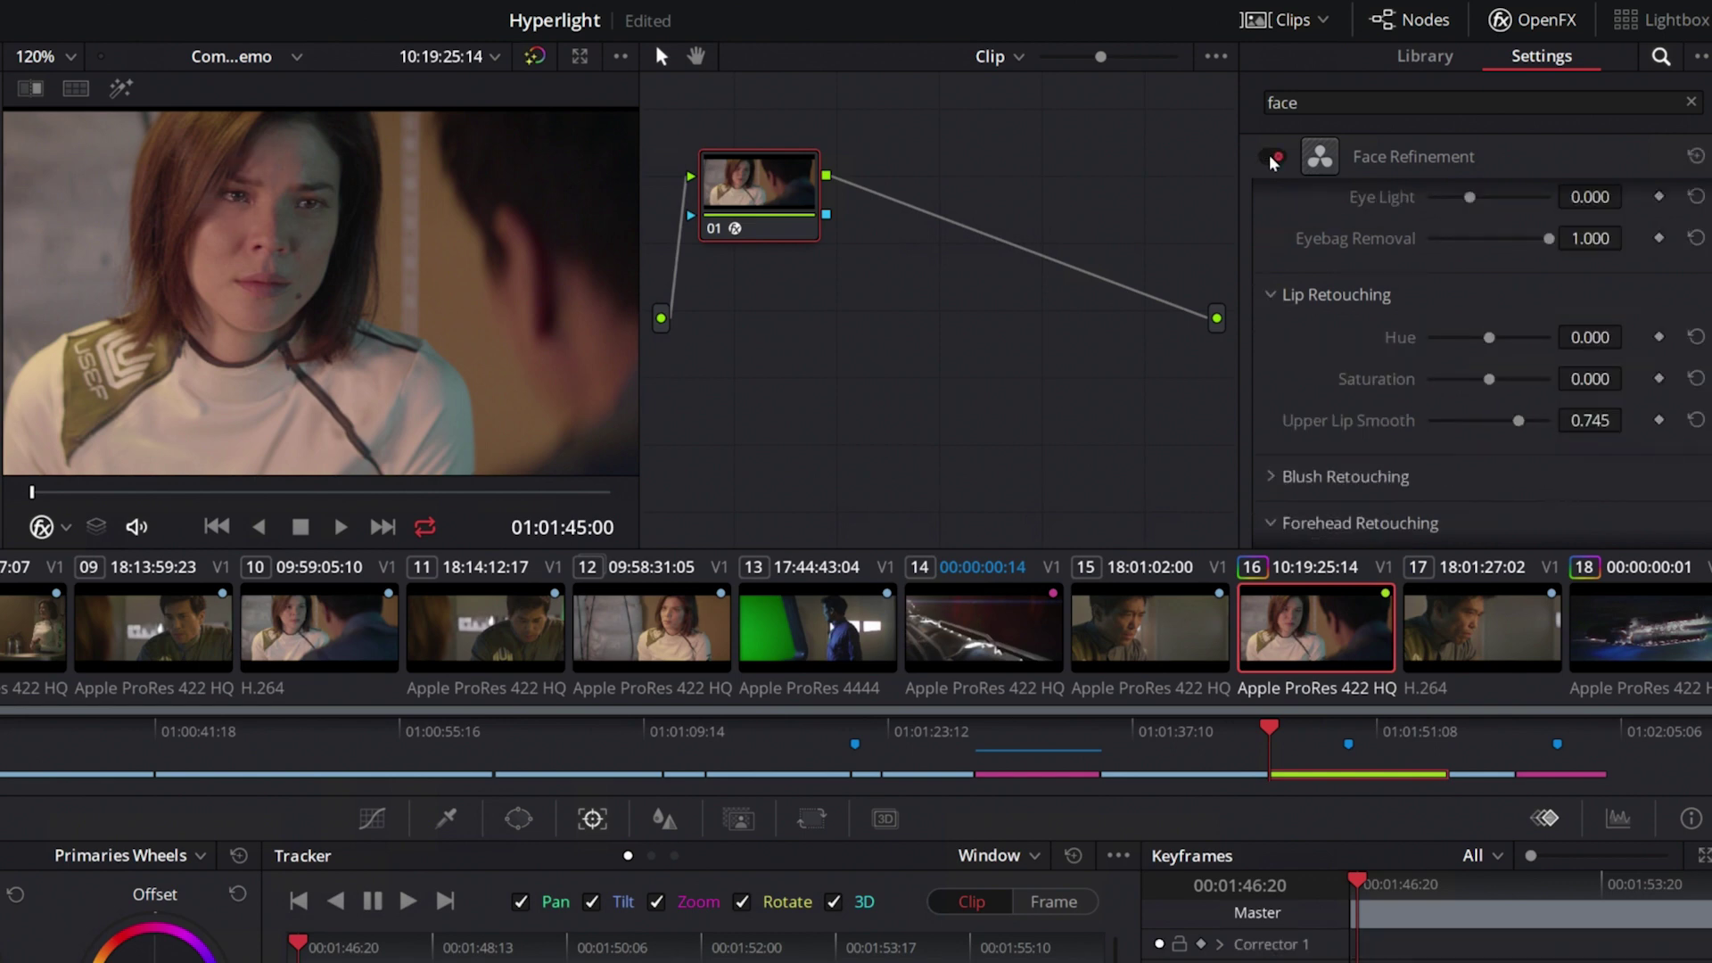
{"action": "left_click", "coordinate": [1273, 159]}
{"action": "left_click", "coordinate": [342, 528]}
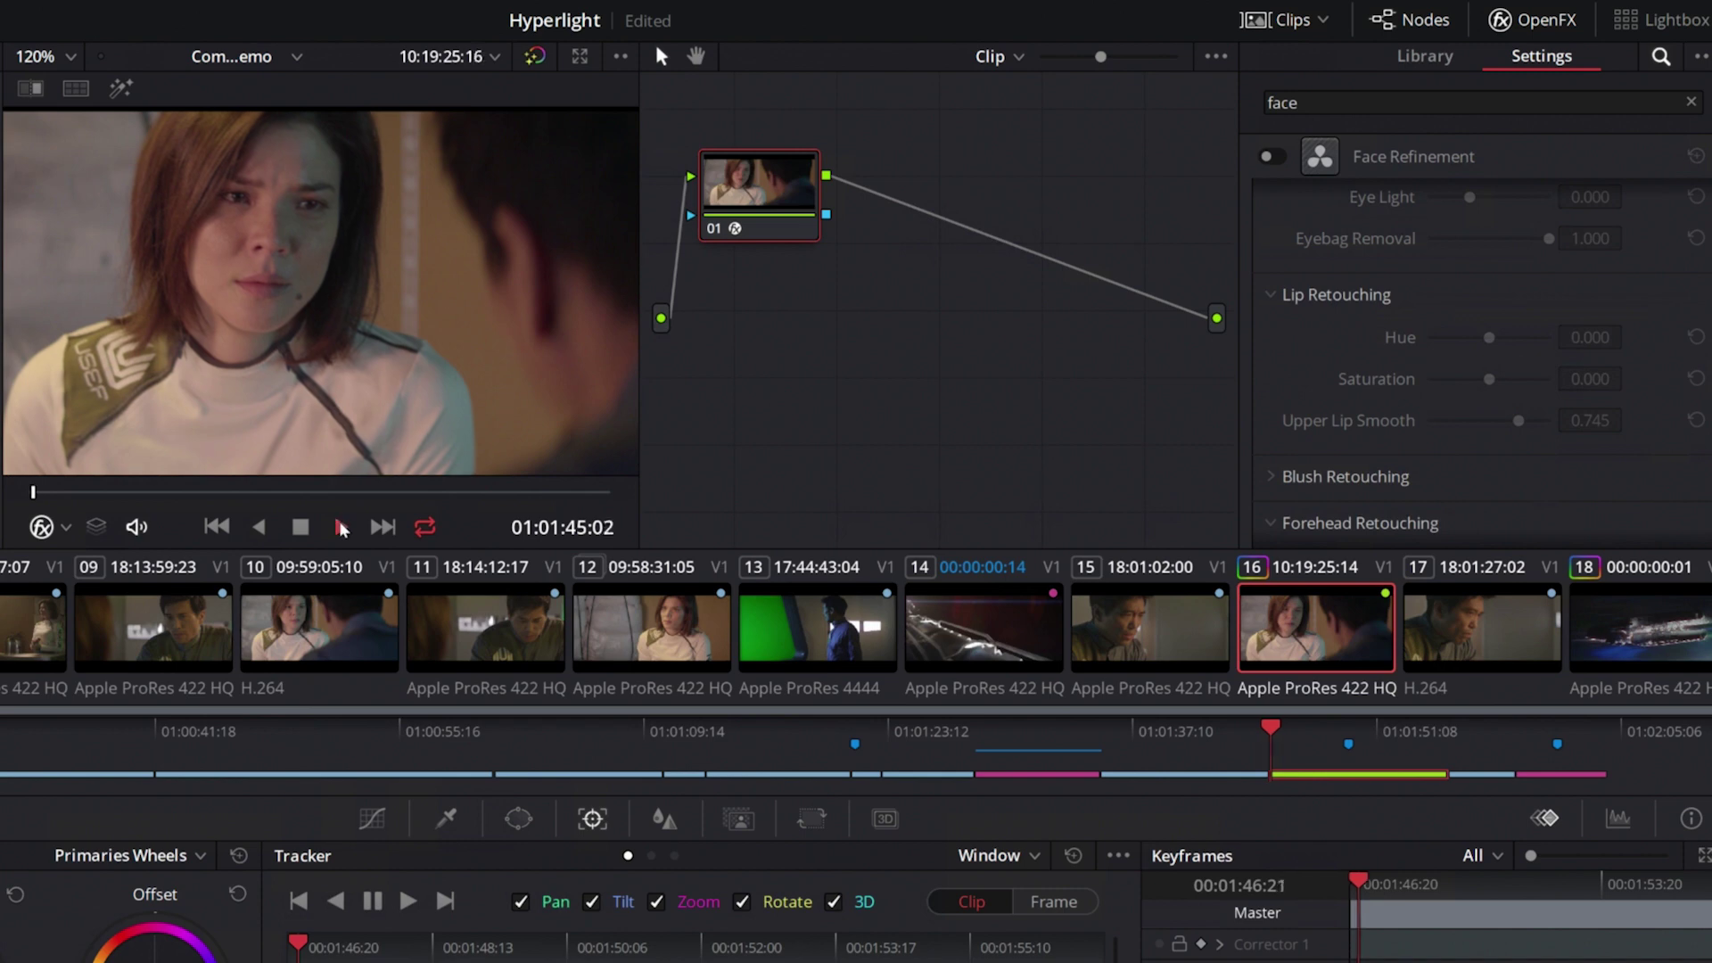
{"action": "left_click", "coordinate": [1277, 159]}
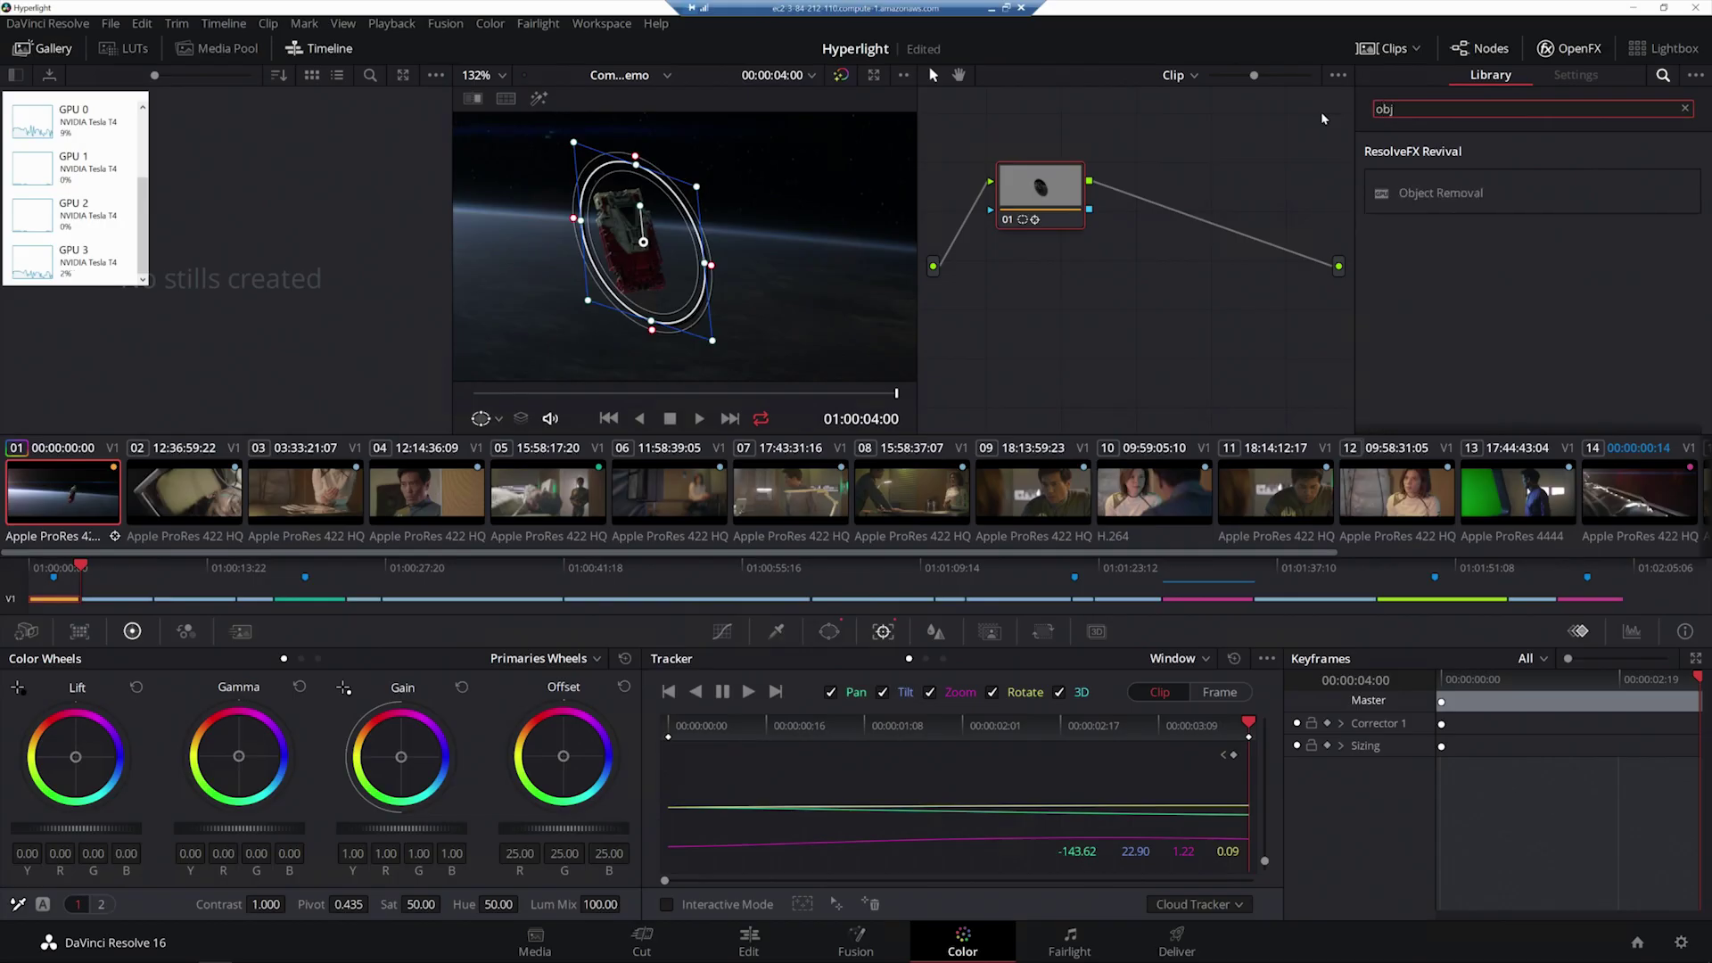
- Add the Object Removal effect as a new node after node 01 of clip 01 and run its scene analysis
{"action": "left_click_drag", "start_coordinate": [1462, 192], "coordinate": [1196, 223]}
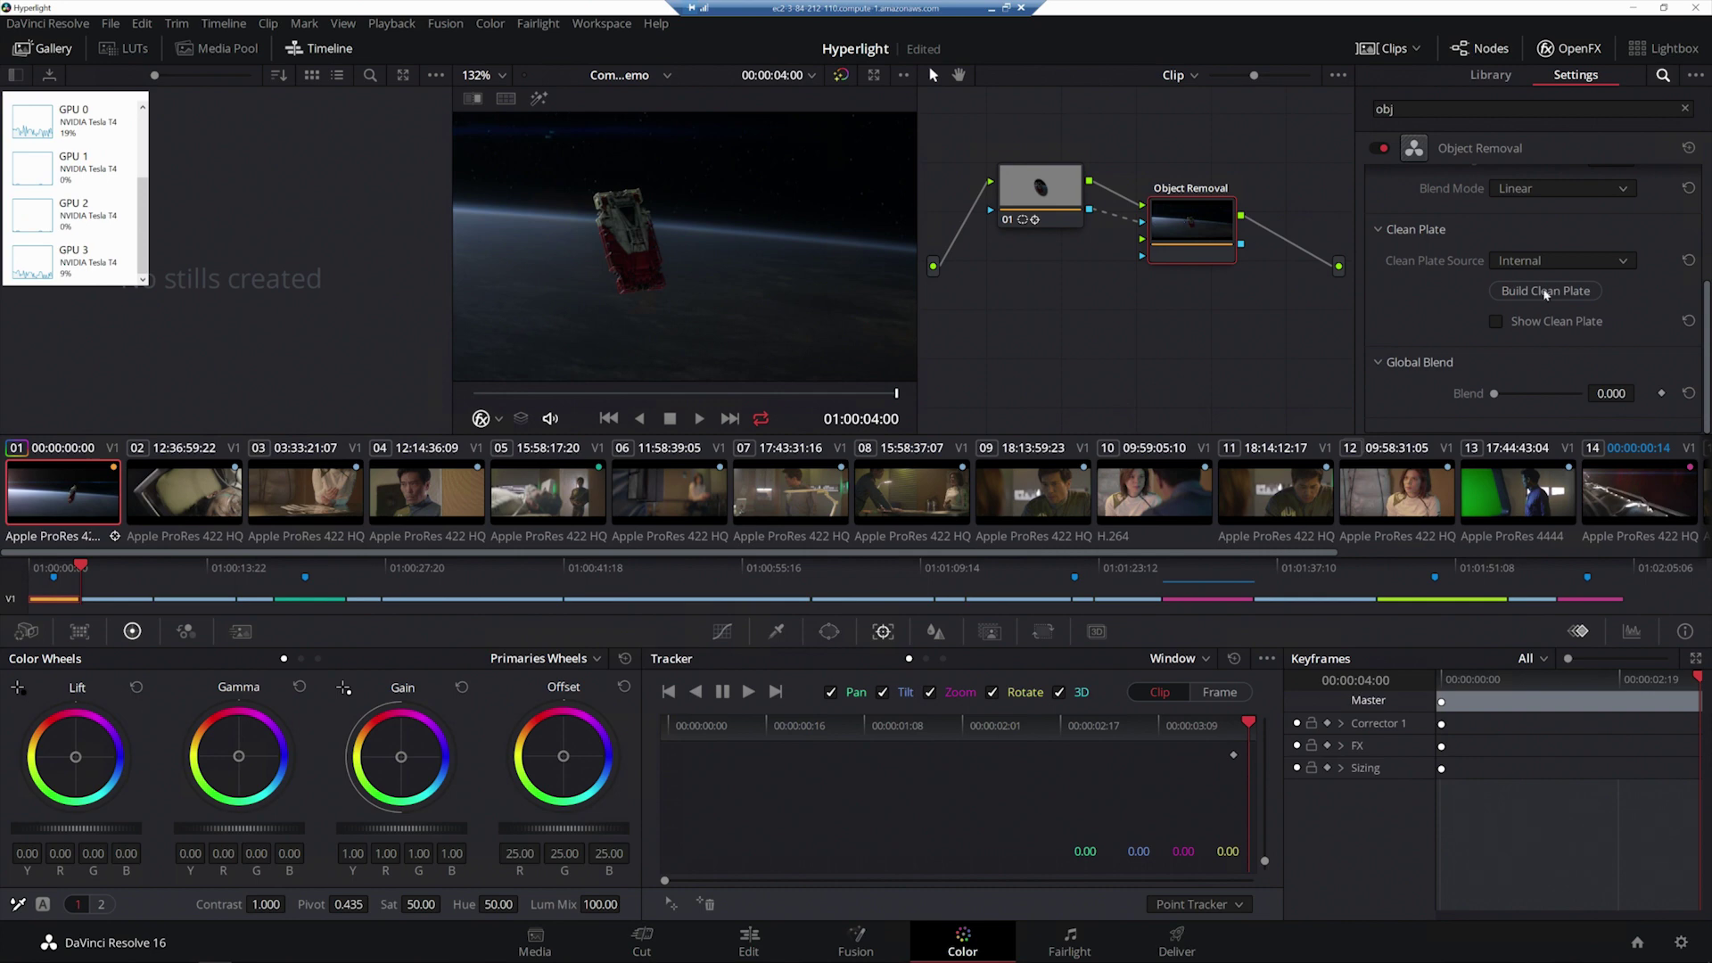
{"action": "scroll", "coordinate": [1574, 214], "scroll_direction": "up", "scroll_amount": 5}
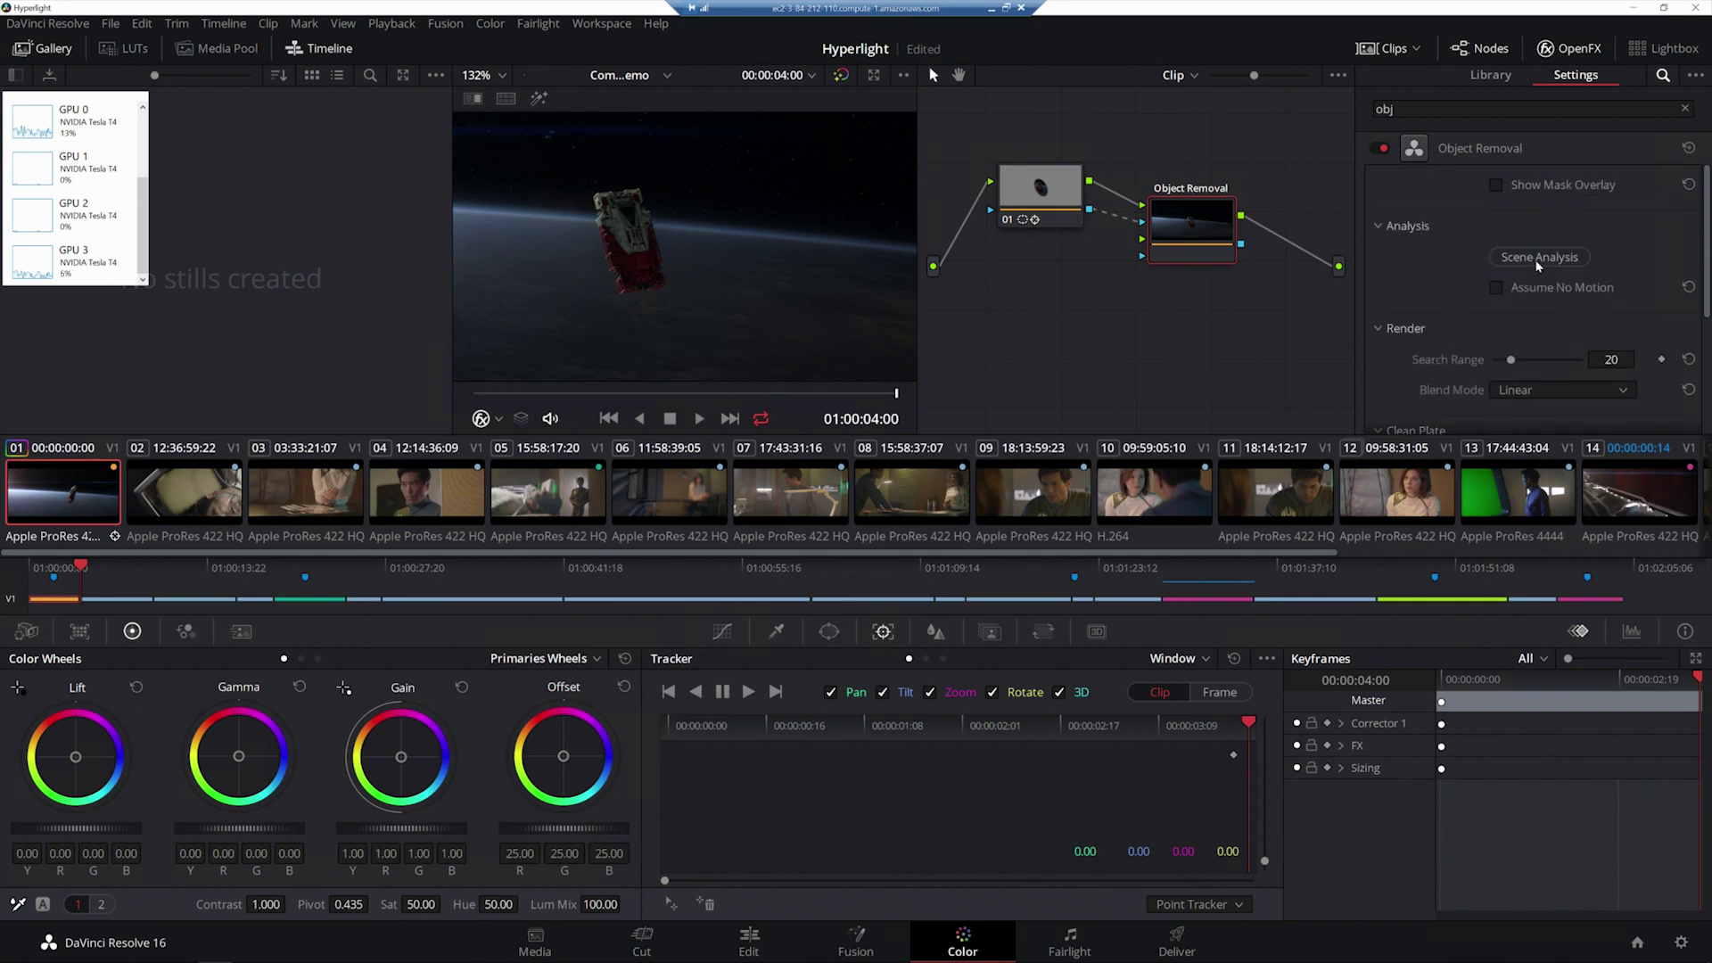
{"action": "left_click", "coordinate": [1538, 258]}
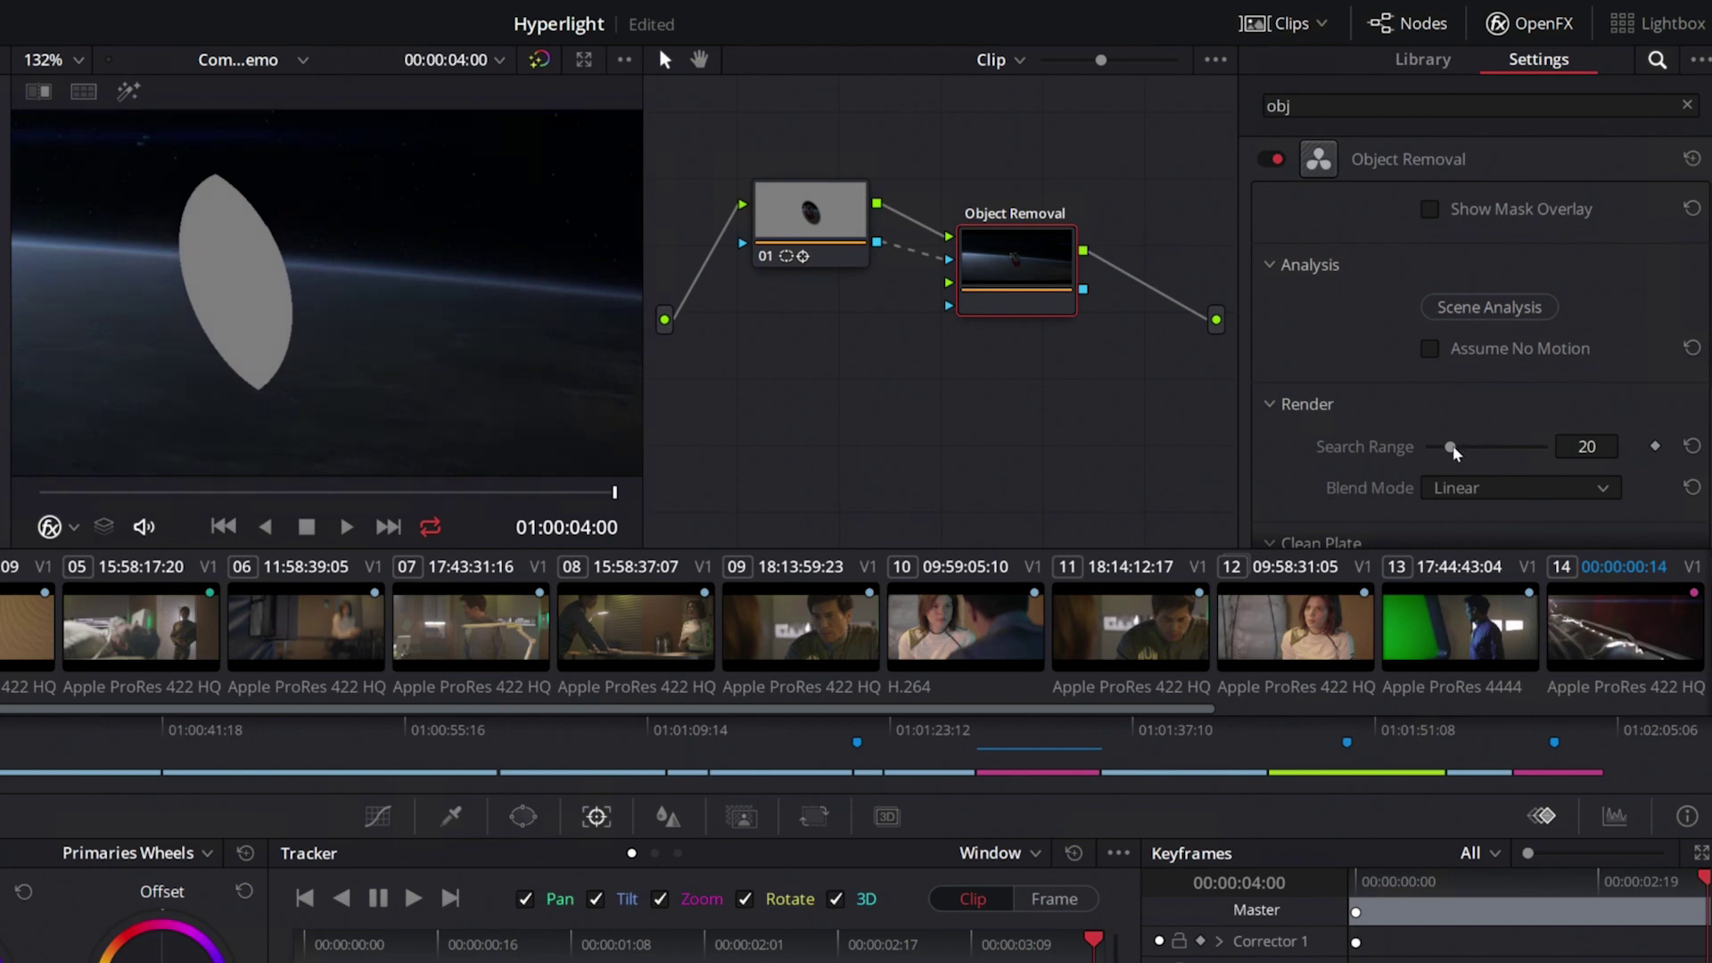
- Set the Object Removal effect's Search Range to 51 and play back clip 01
{"action": "left_click_drag", "start_coordinate": [1454, 453], "coordinate": [1488, 445]}
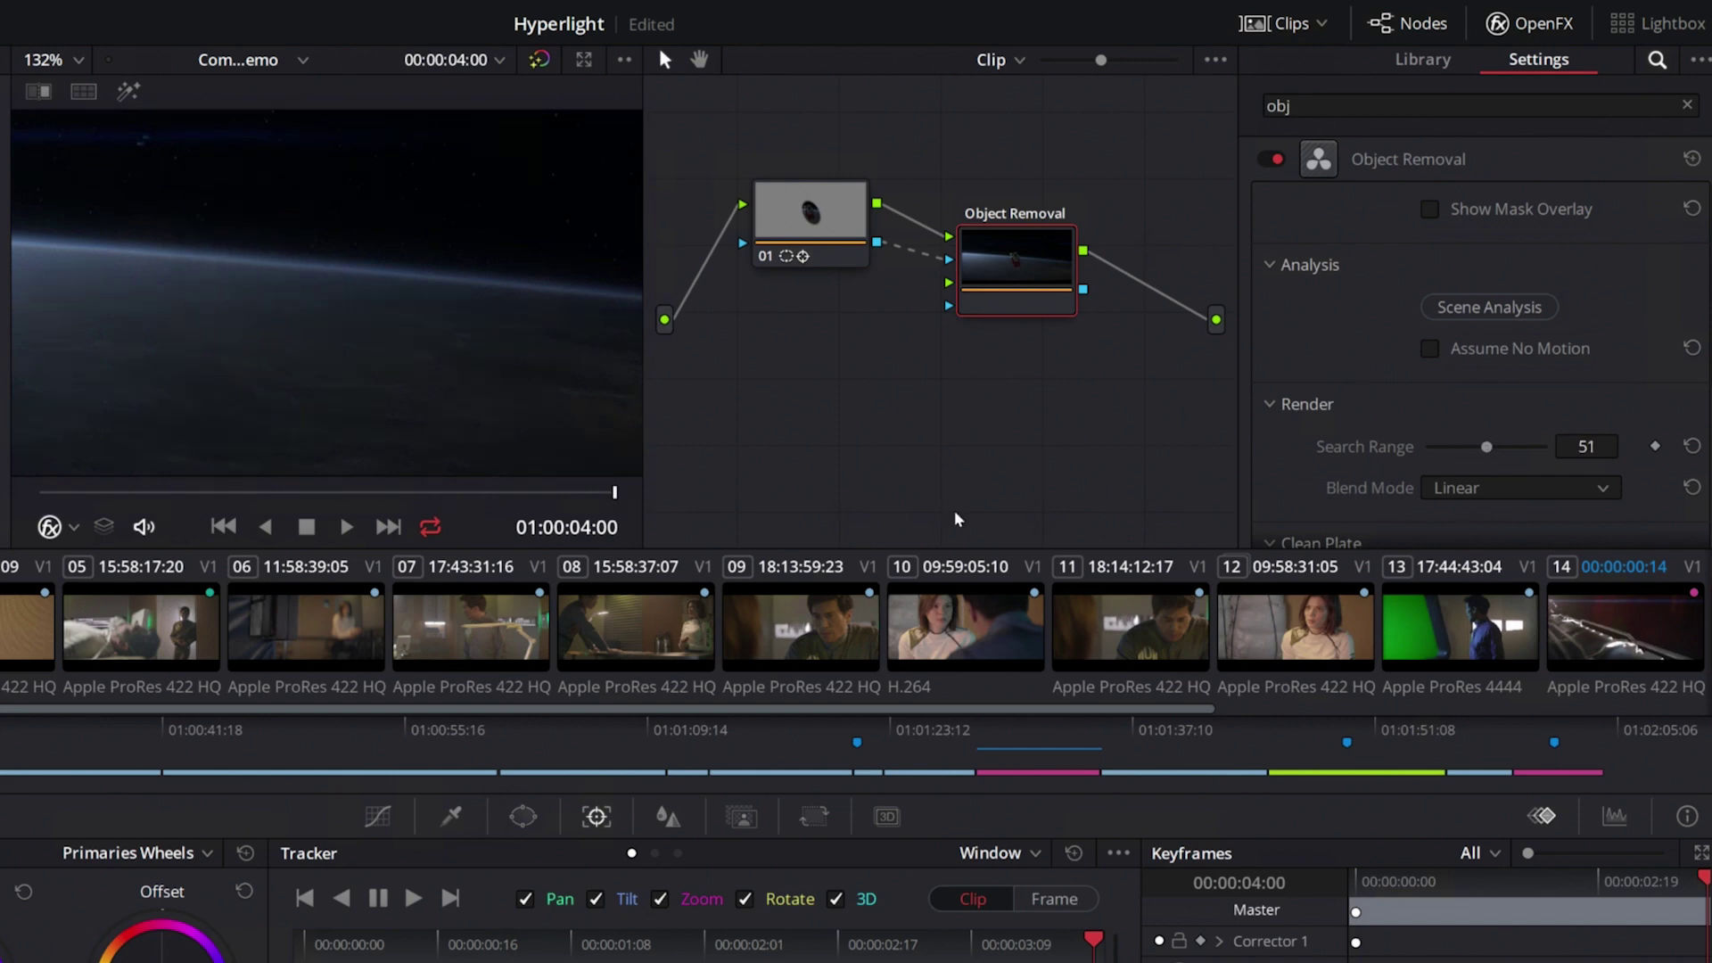
{"action": "left_click", "coordinate": [347, 527]}
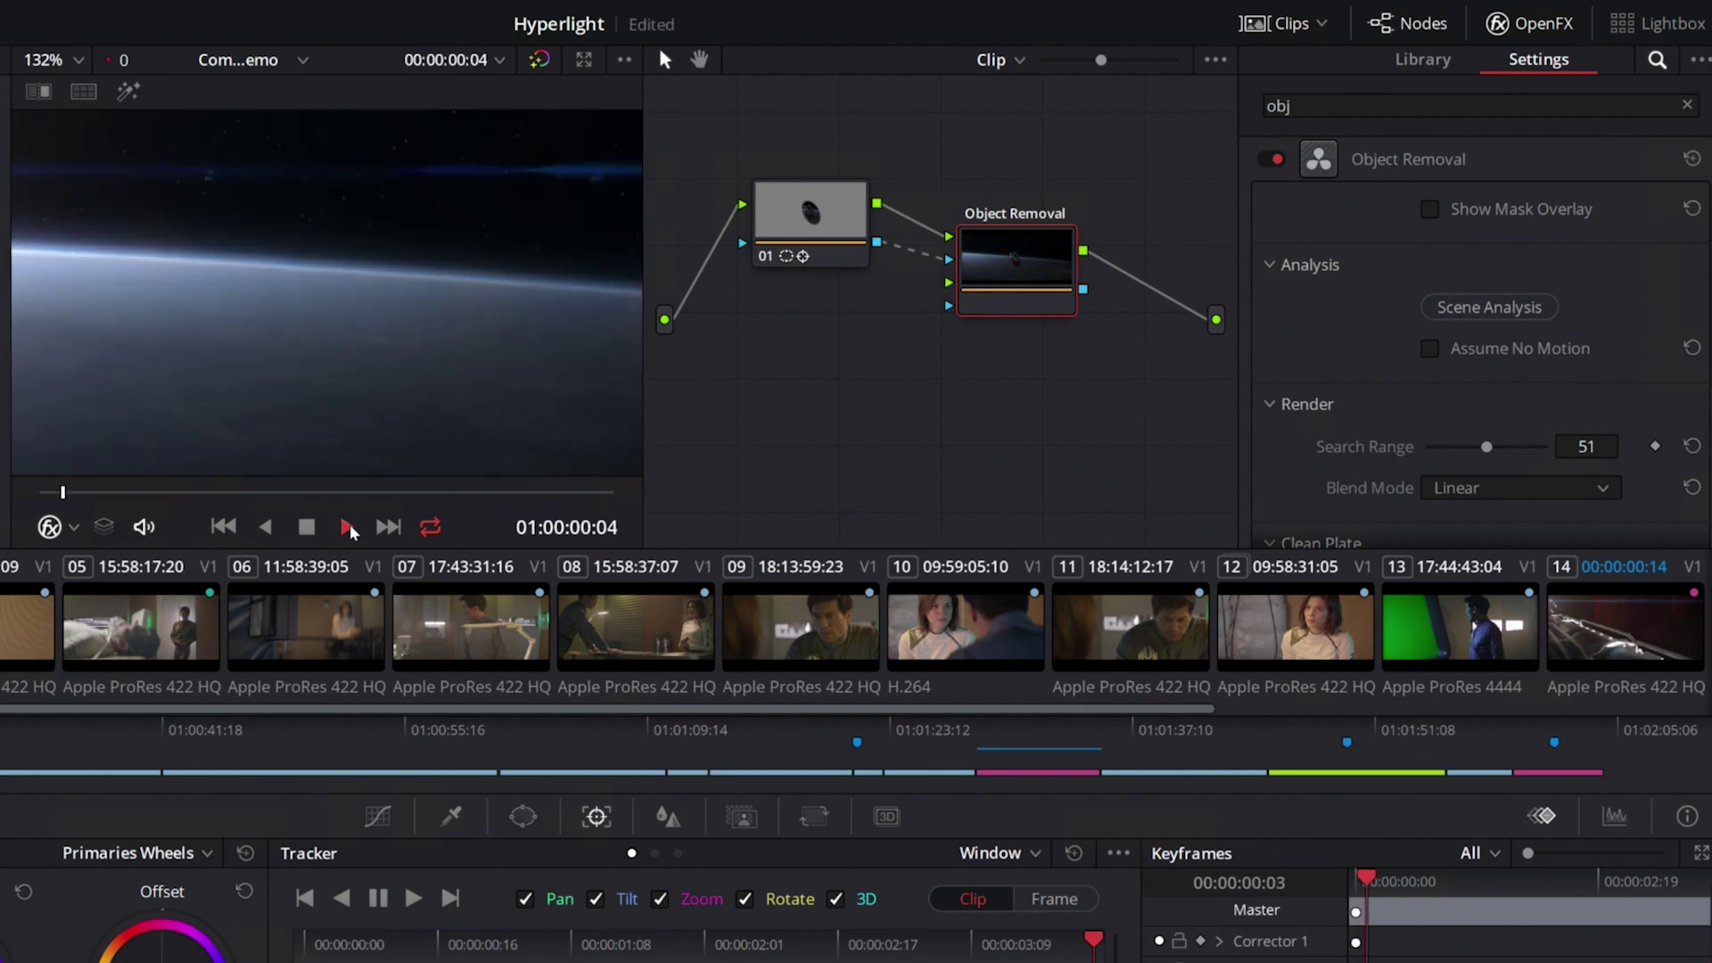